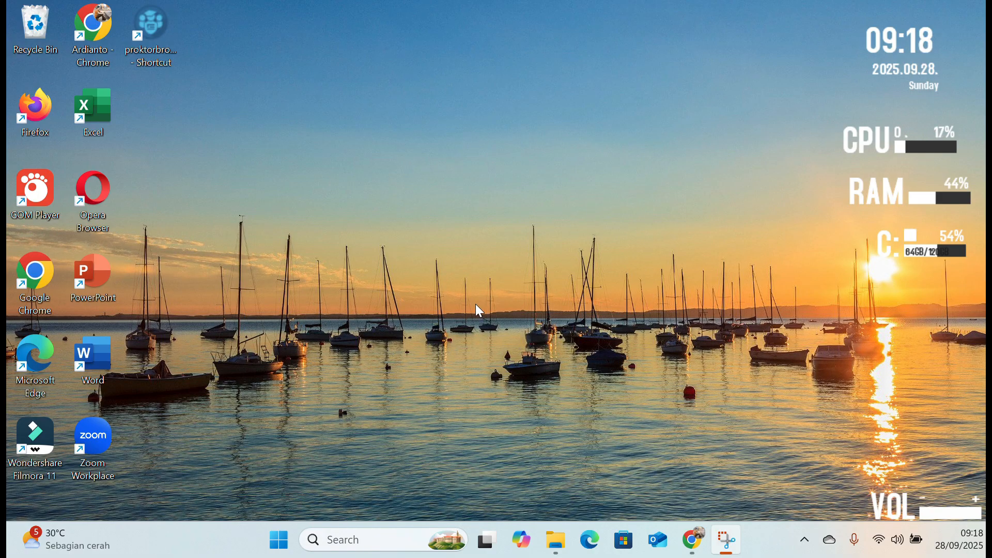
Switch to Chrome and search for "veyon monitoring software" in a new browser tab.
click(691, 542)
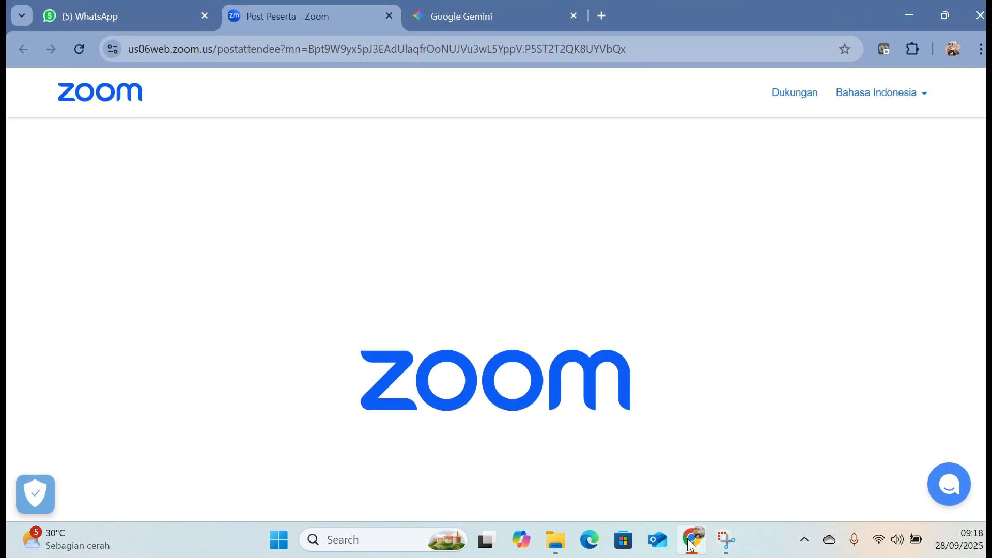
click(609, 14)
click(223, 45)
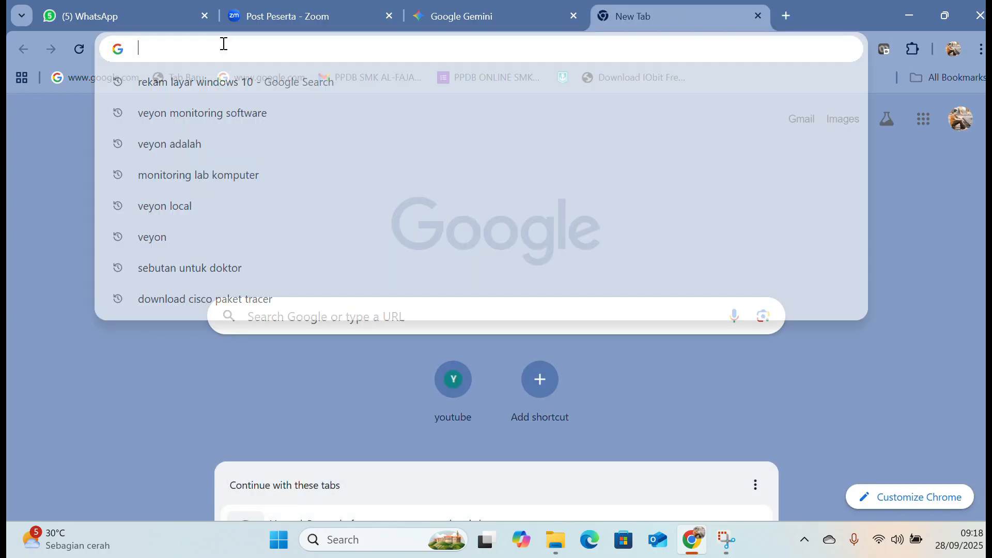
text(vey)
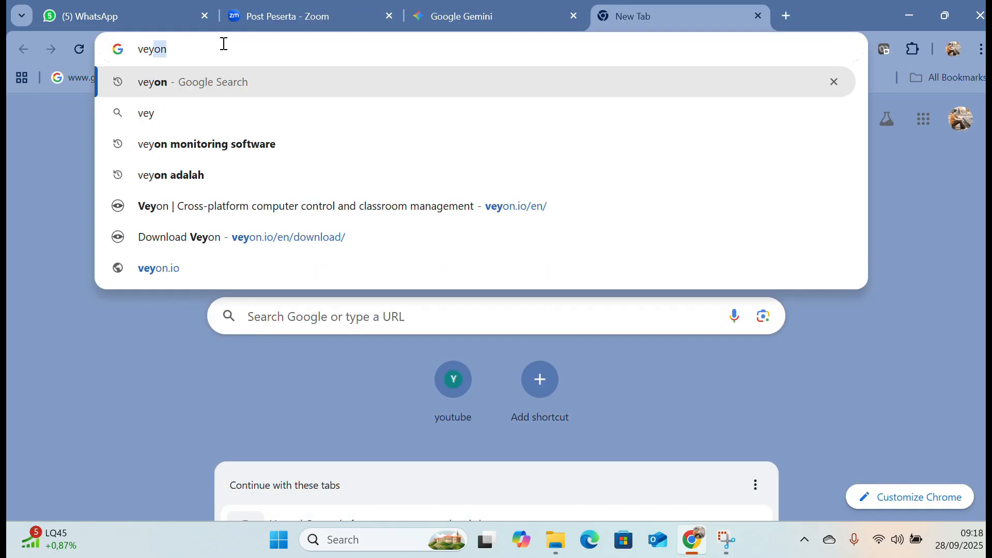
text(on monitoring software)
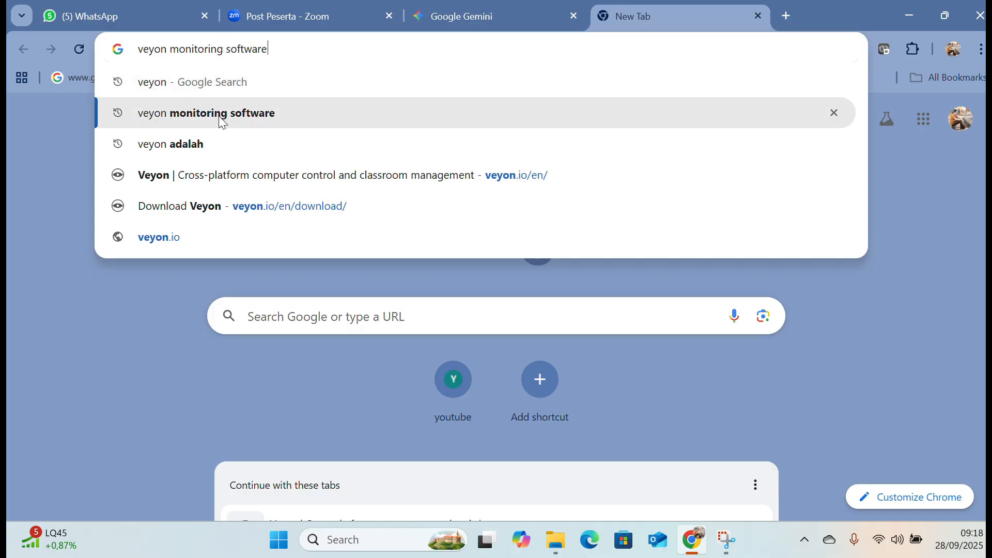
click(219, 119)
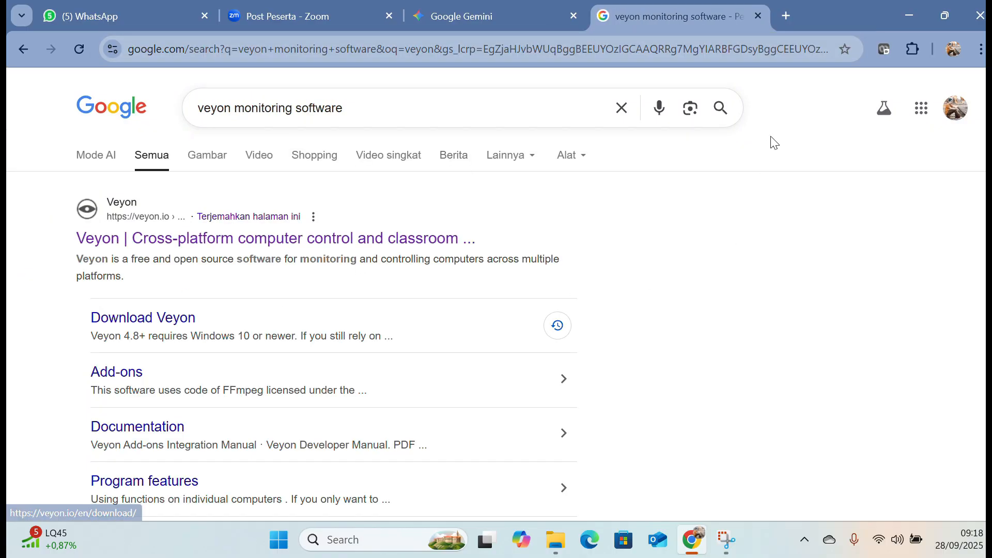
Open the browser's download history and launch veyon-4.9.7.0-win64-setup.exe, allowing it to run.
click(978, 49)
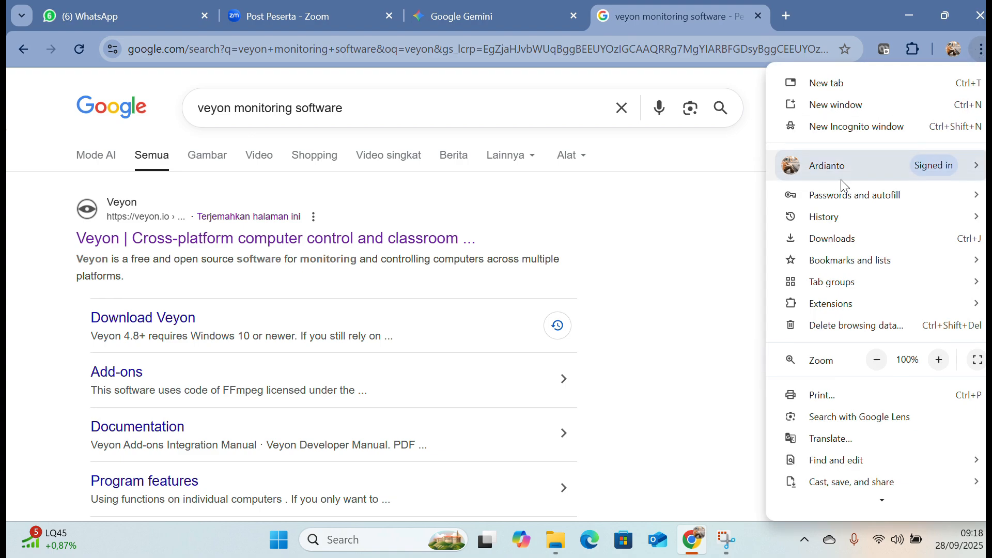
click(813, 239)
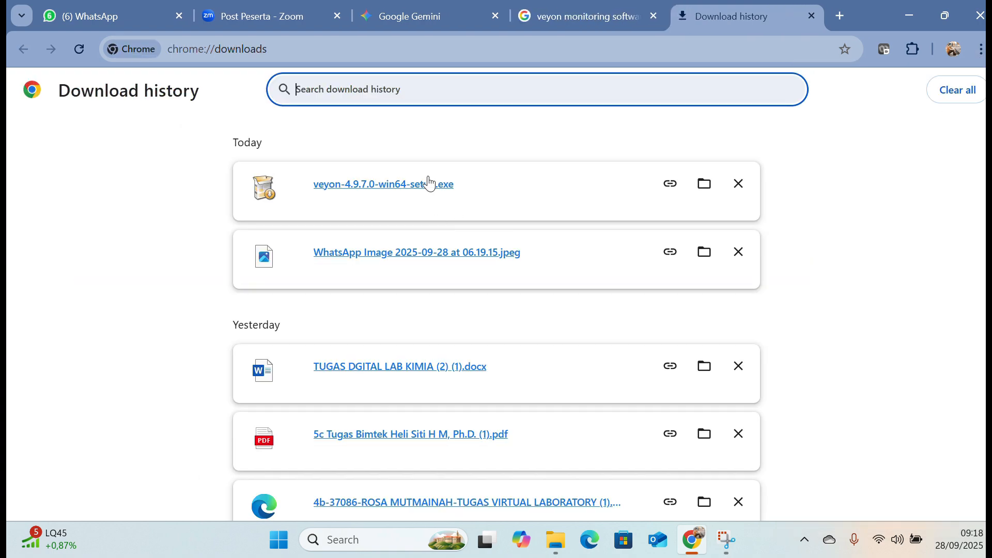
click(428, 181)
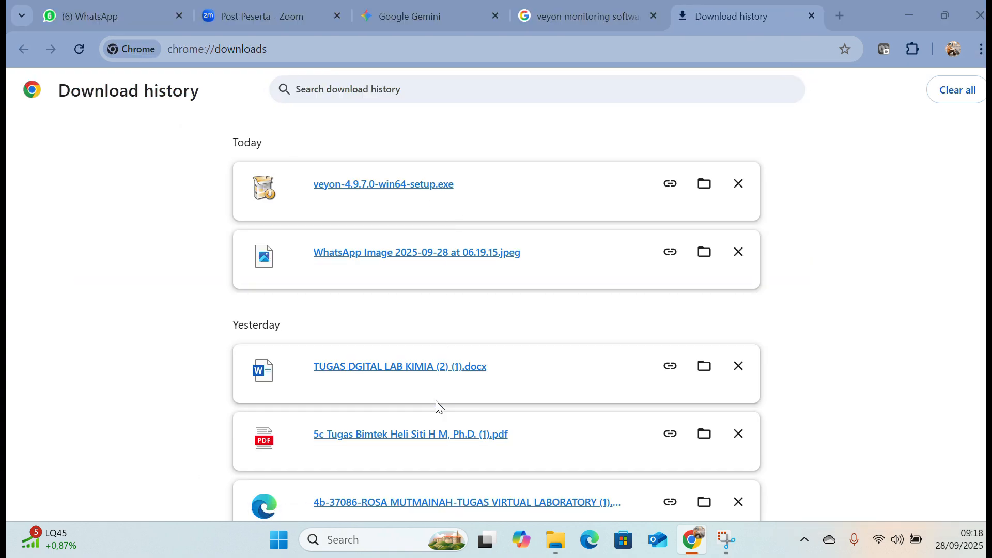
click(700, 253)
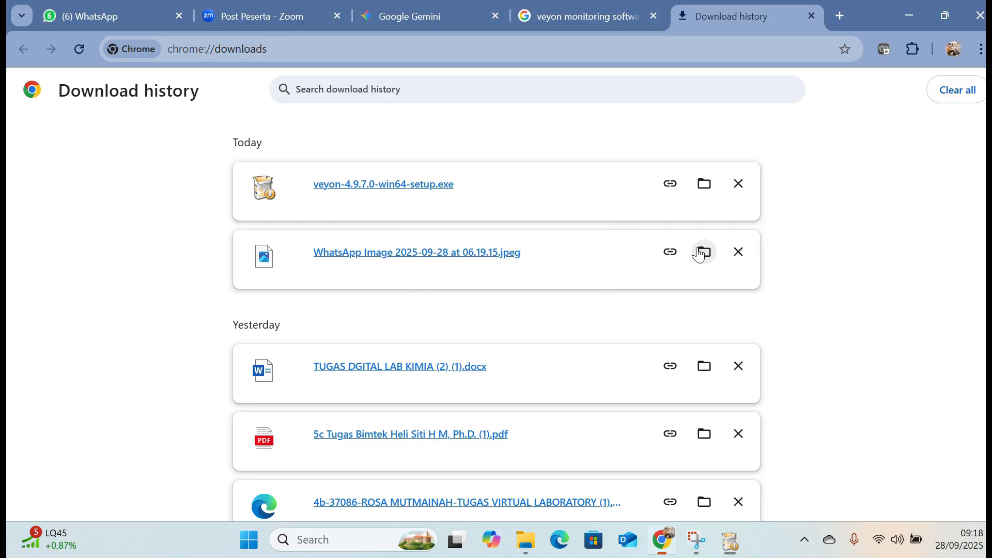
Install Veyon 4.9.7.0 by accepting the license, keeping Veyon Service, Veyon Master and Interception driver selected, and finishing the setup.
click(608, 392)
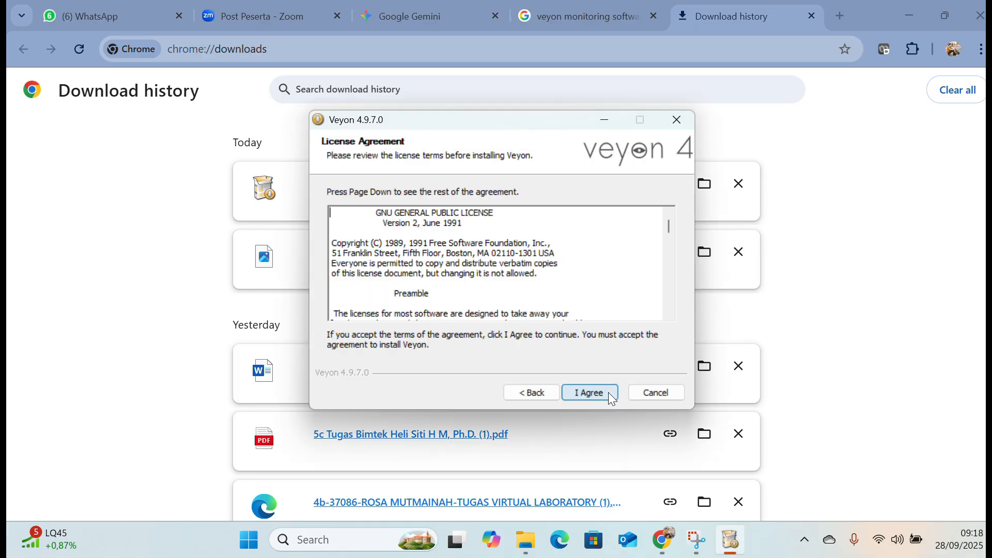
click(608, 392)
click(608, 392)
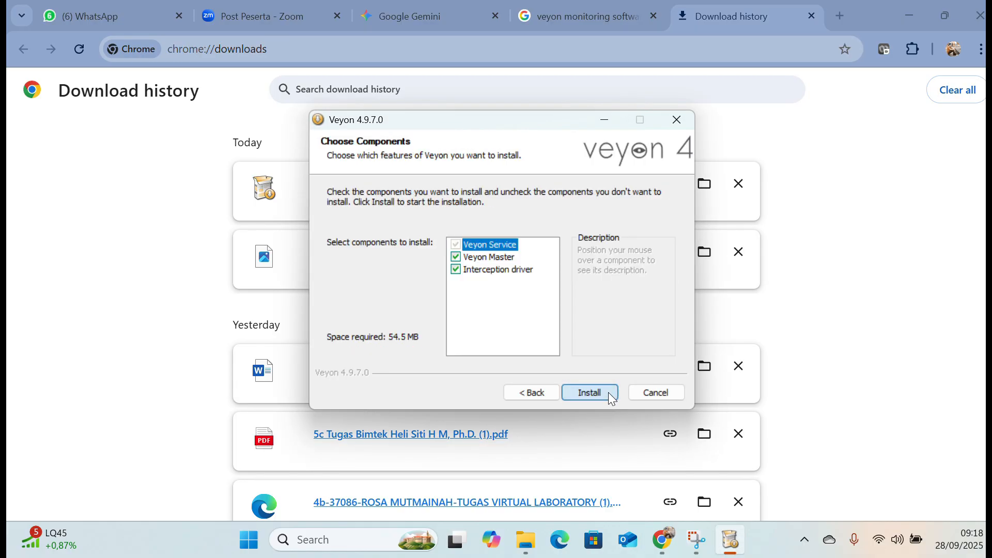
click(609, 392)
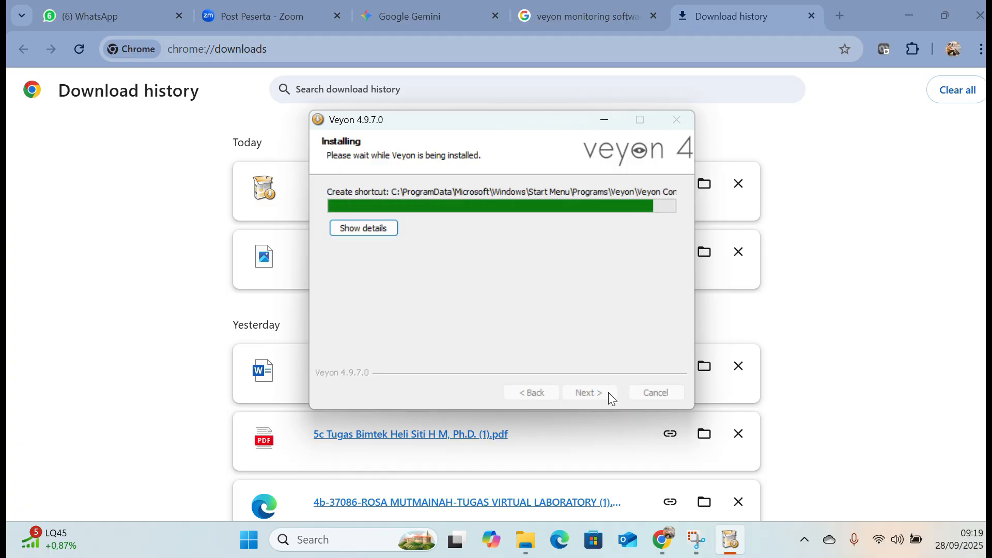
click(606, 390)
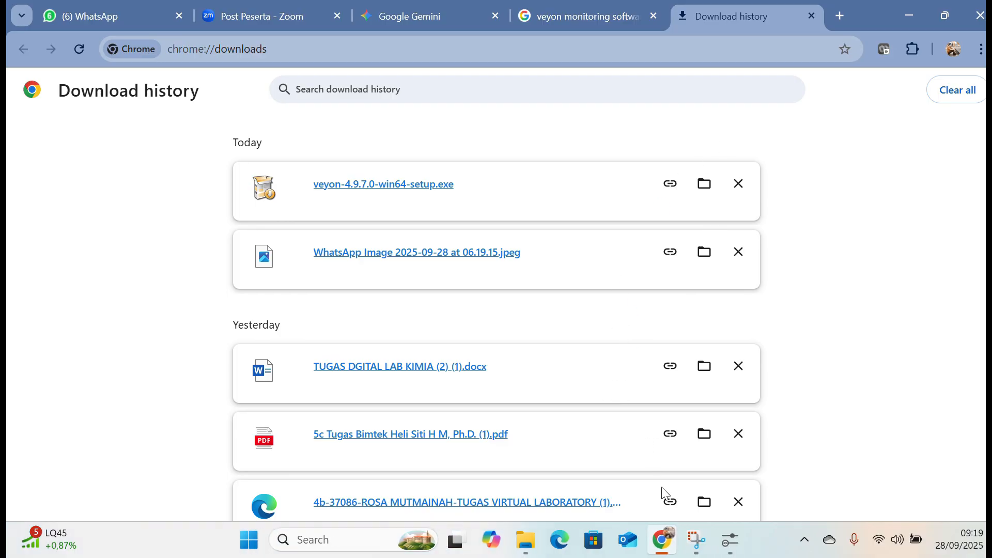
Switch to Veyon Configurator and move its window to the middle of the screen.
click(731, 542)
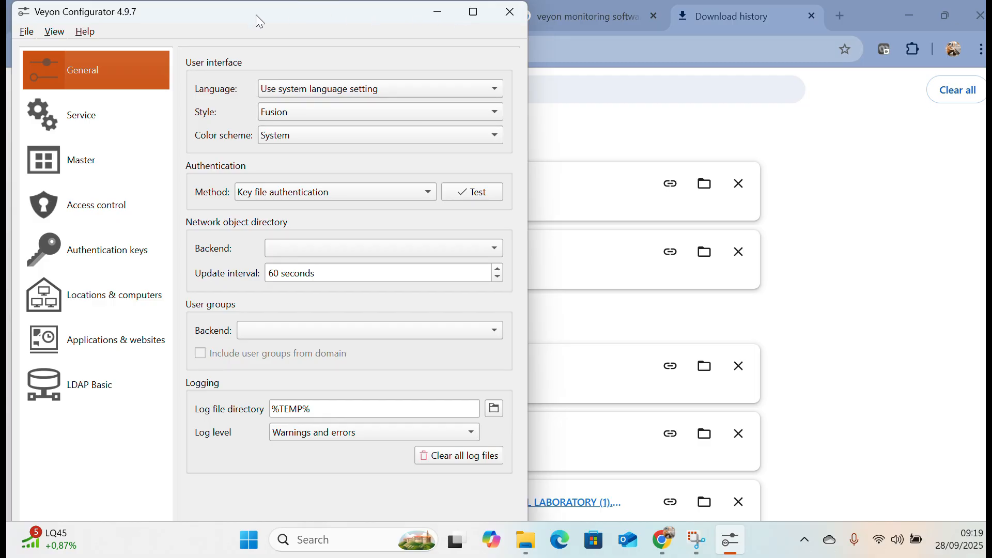
drag(256, 17, 528, 82)
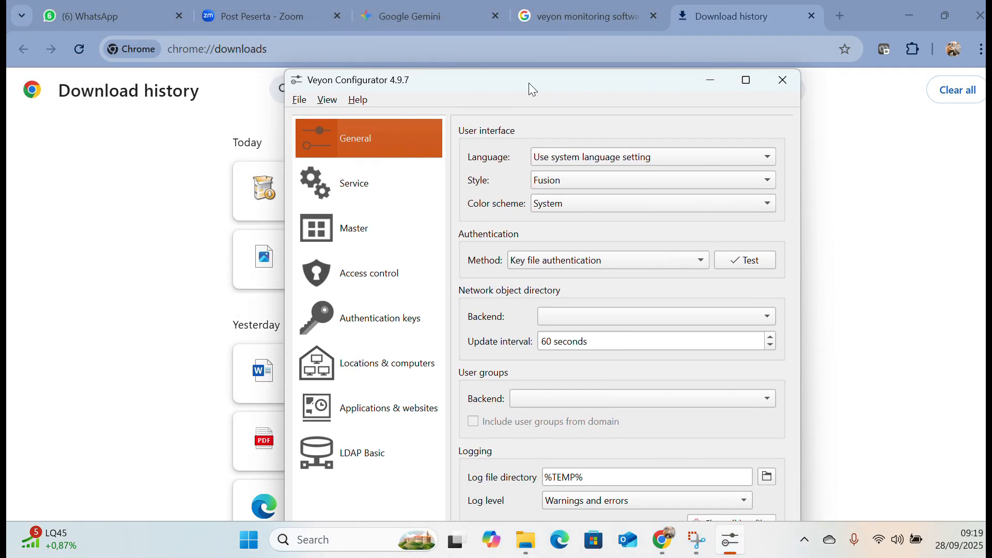
drag(532, 85, 473, 76)
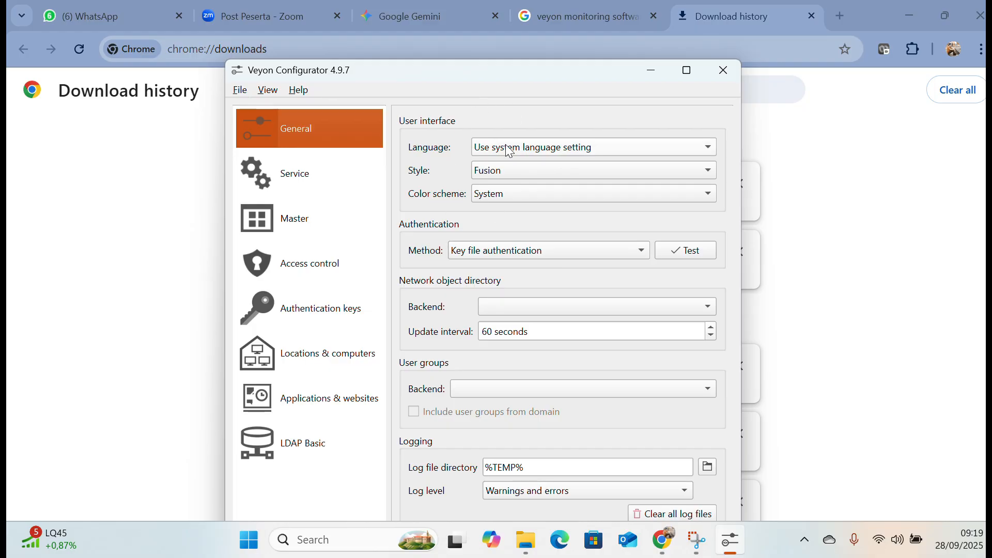
drag(548, 81, 547, 82)
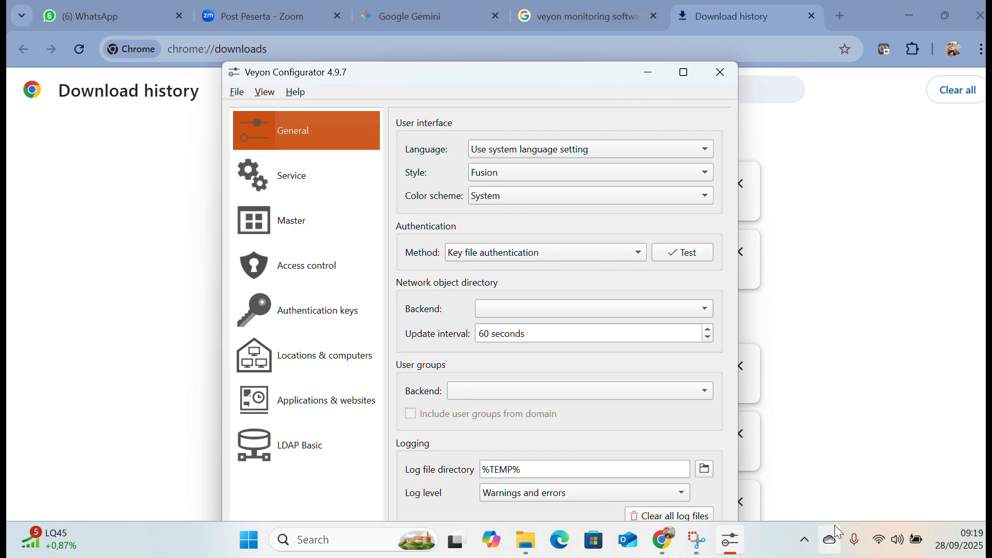
Check which Wi-Fi network the computer is connected to and close the network list.
click(883, 552)
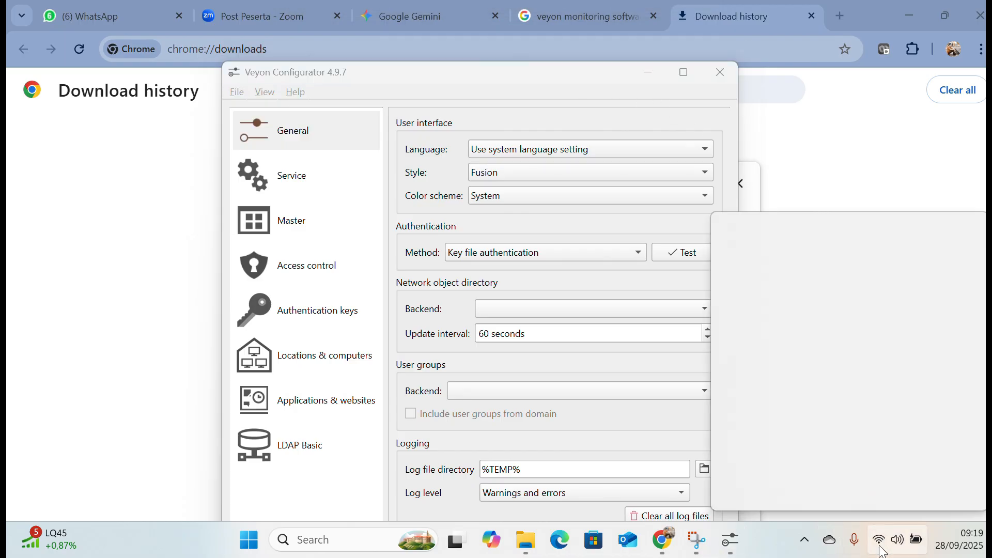
click(775, 249)
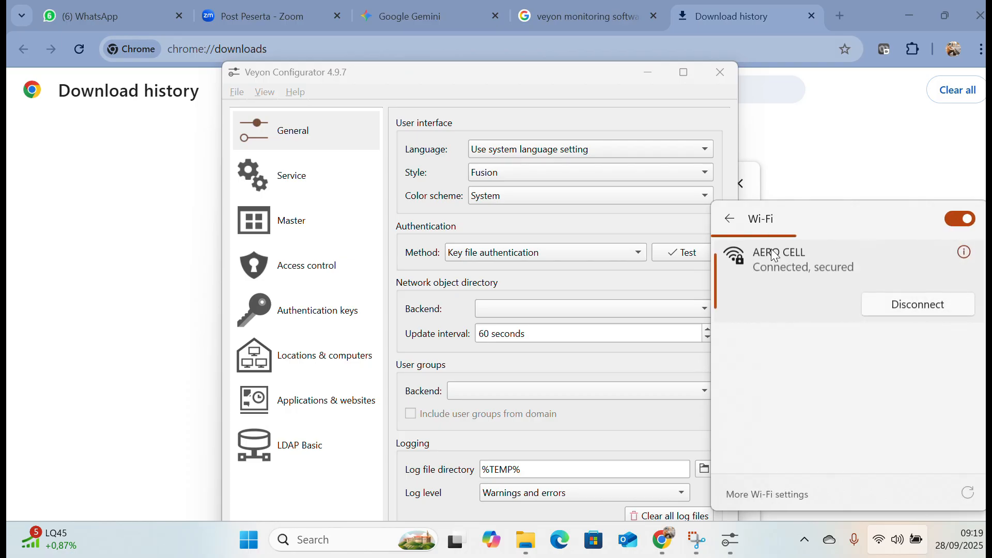
click(806, 137)
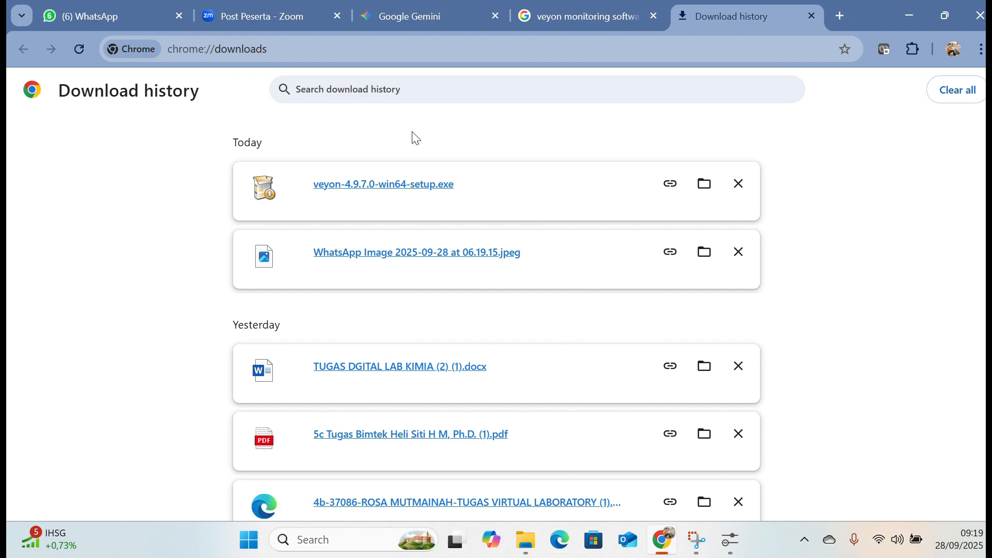
Open Veyon's download page in Chrome and check this PC's system type in the Windows device specifications.
click(620, 20)
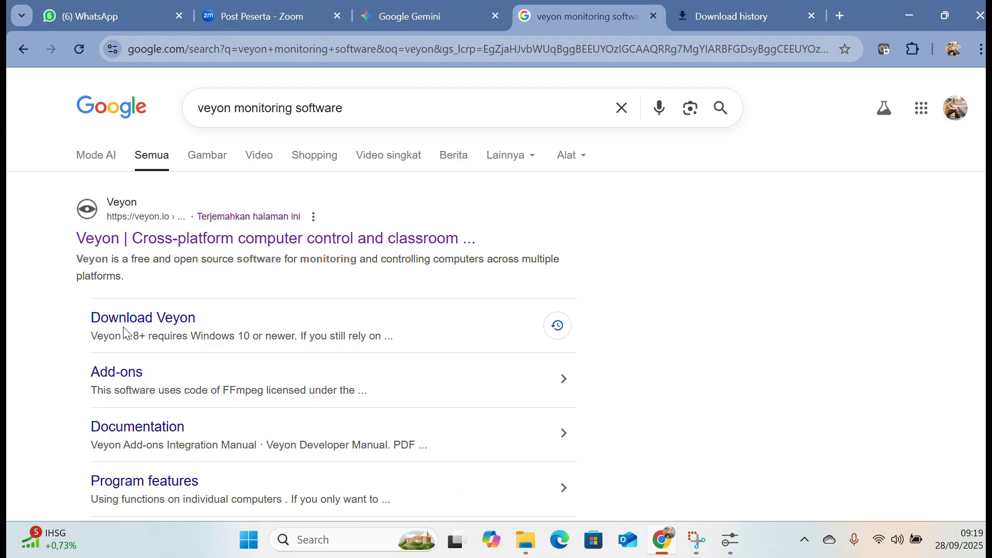
click(137, 318)
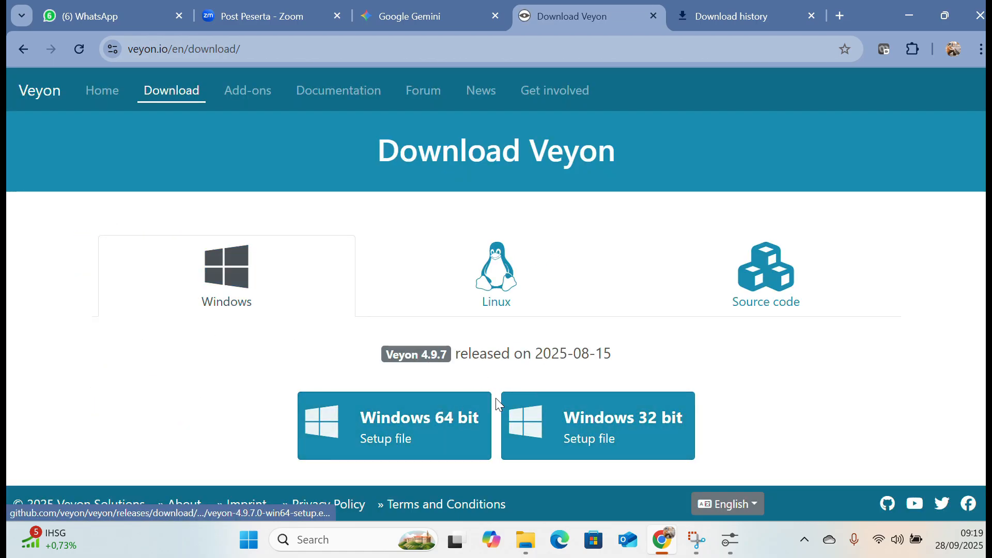
click(533, 545)
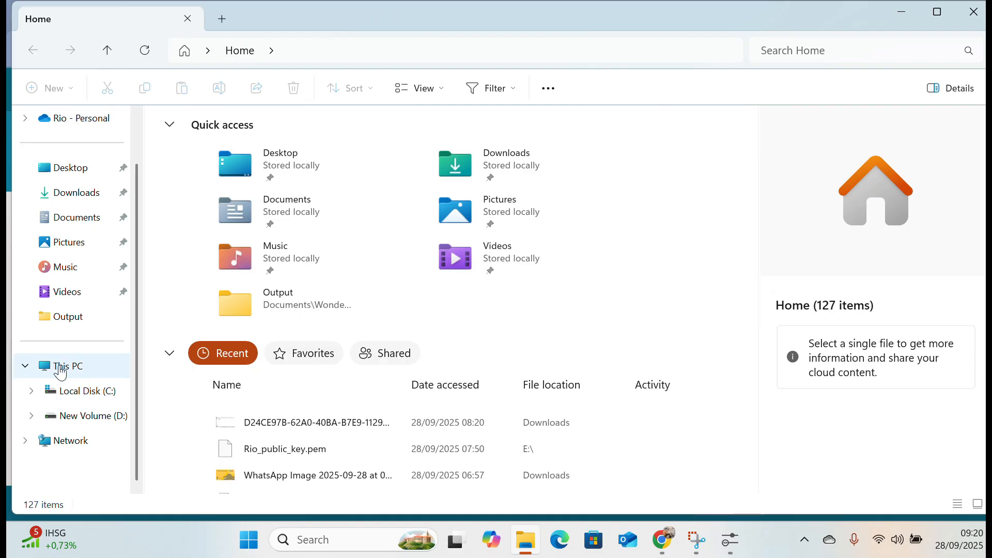
right_click(61, 371)
click(148, 317)
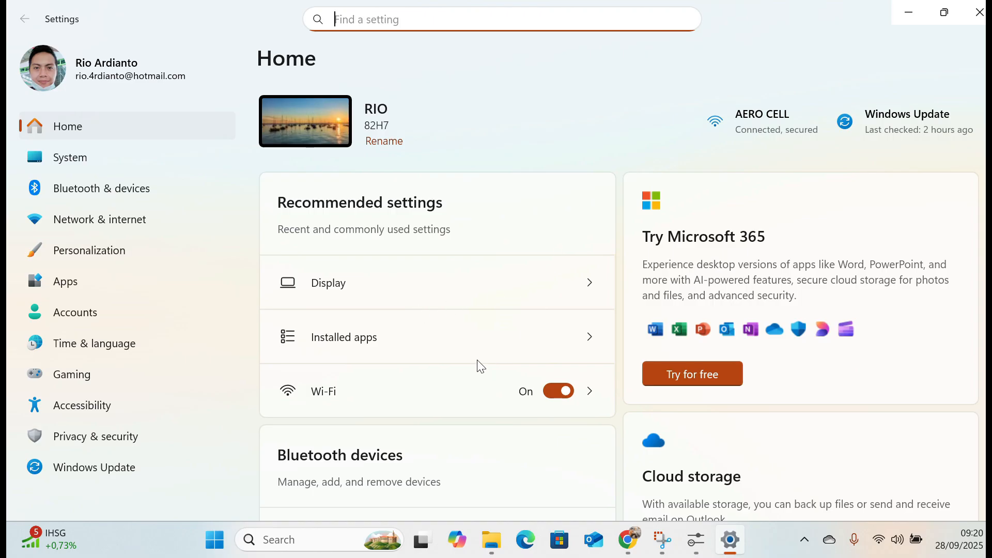
scroll(449, 290, down, 3)
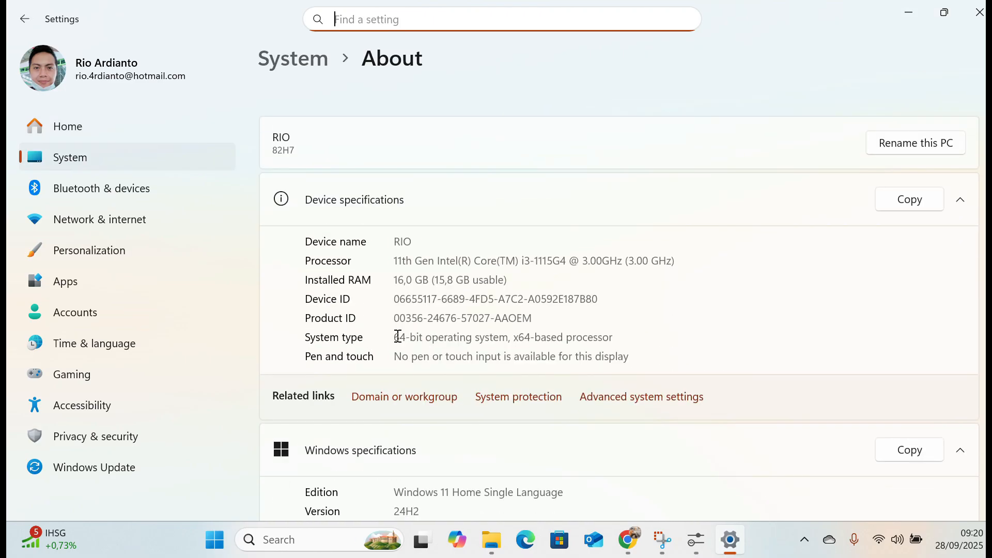
drag(398, 339, 615, 346)
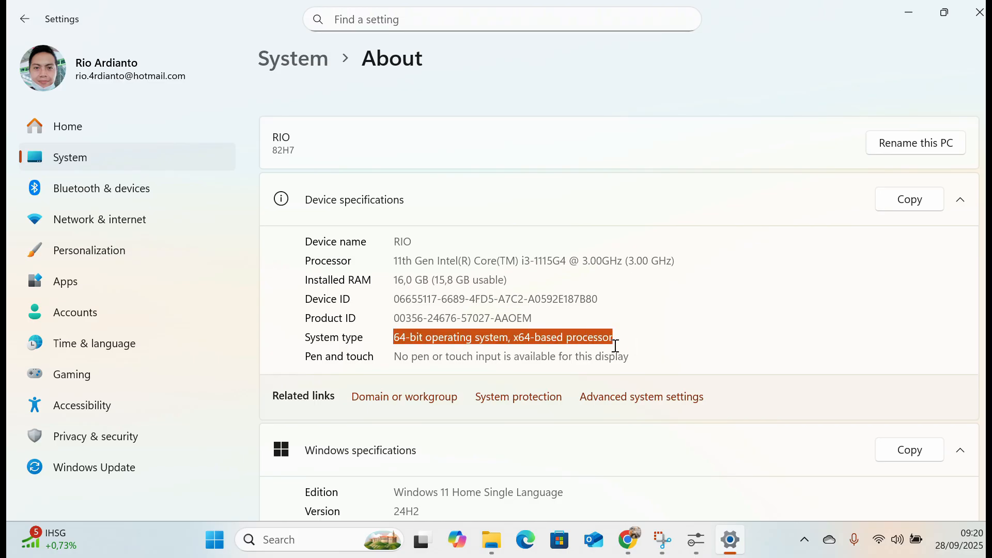
click(662, 324)
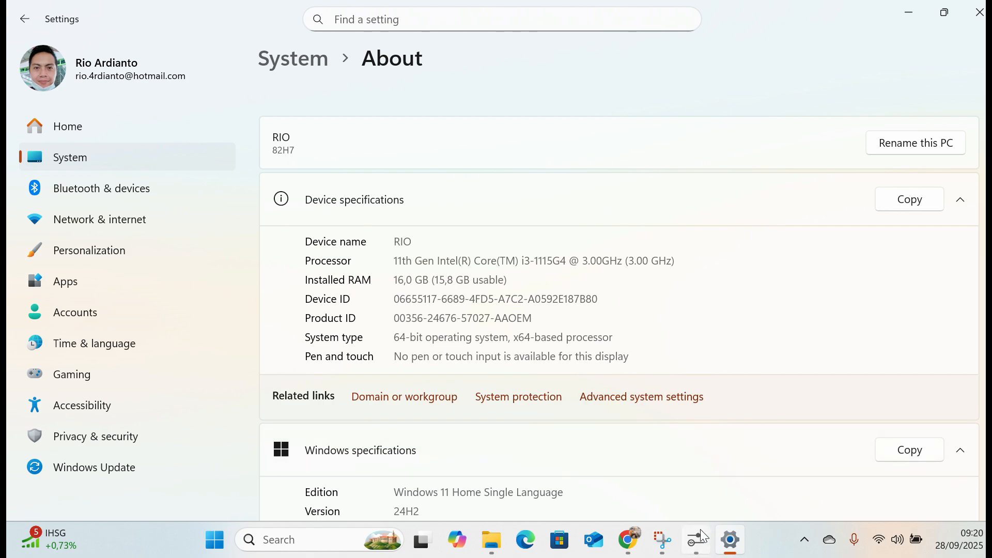
Switch back to Veyon Configurator and keep the interface language on "Use system language setting".
mouse_move(699, 538)
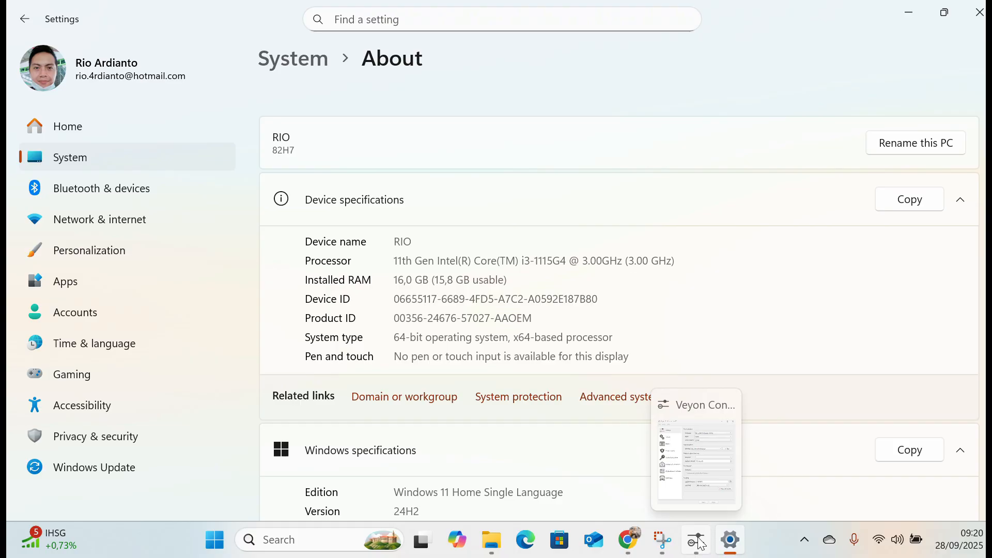
click(701, 543)
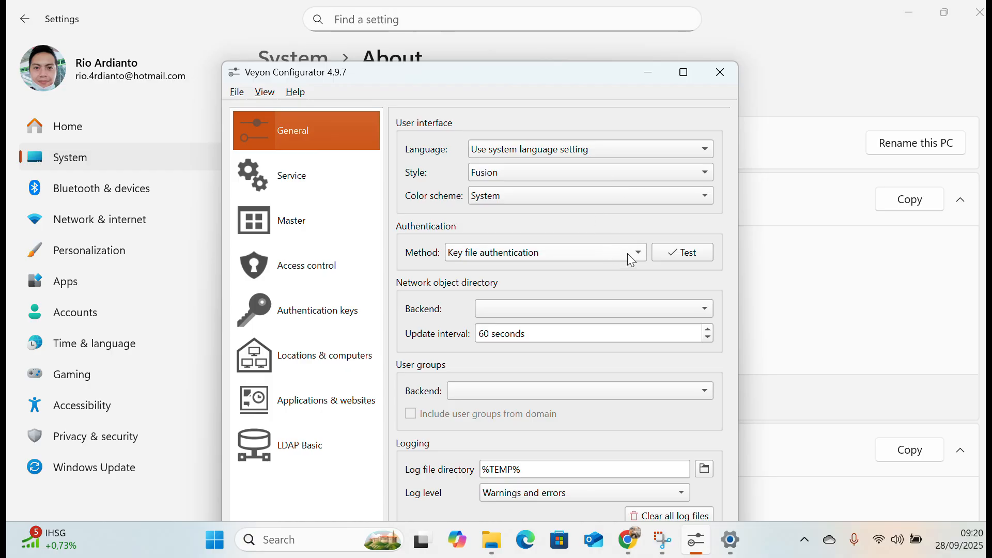
click(613, 148)
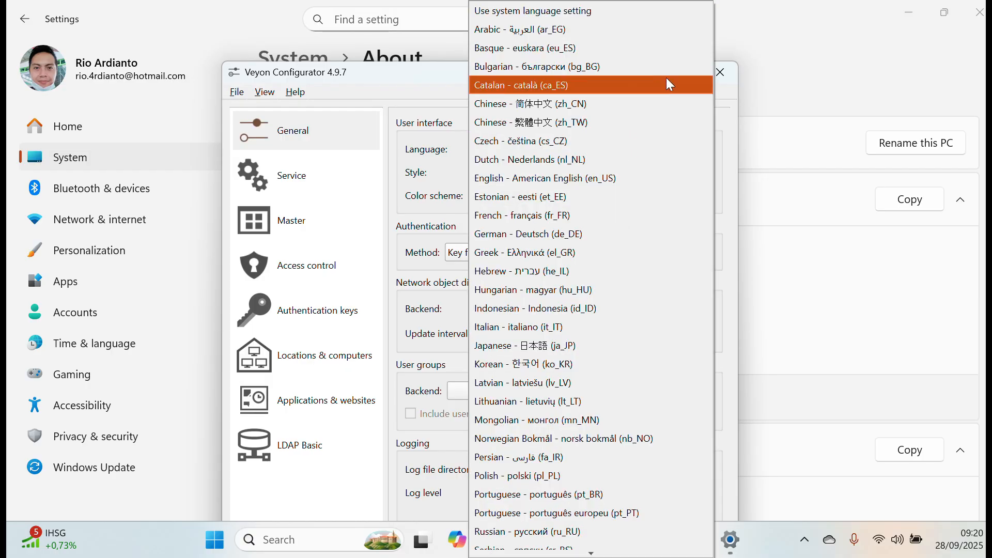
click(670, 6)
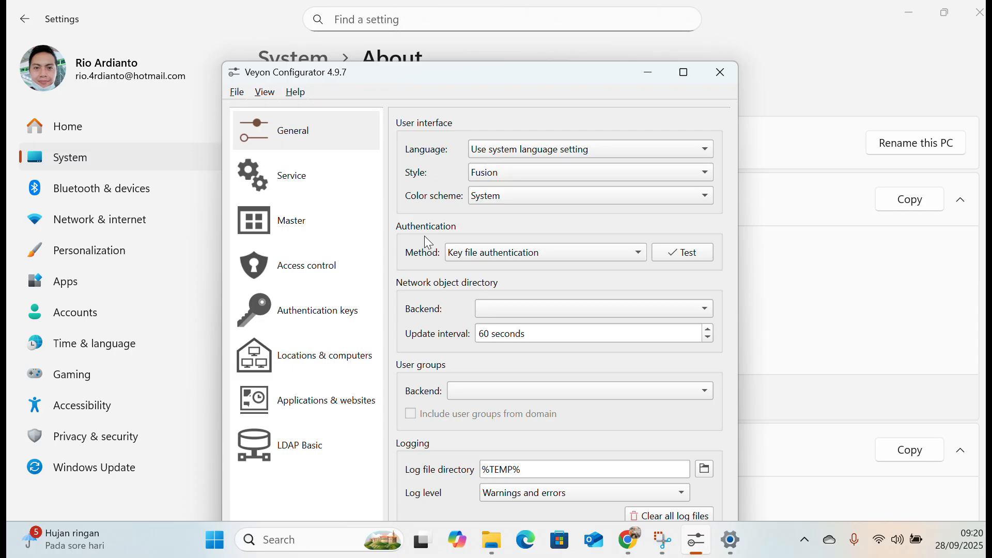
Choose Key file authentication as the authentication method in the general settings.
click(515, 259)
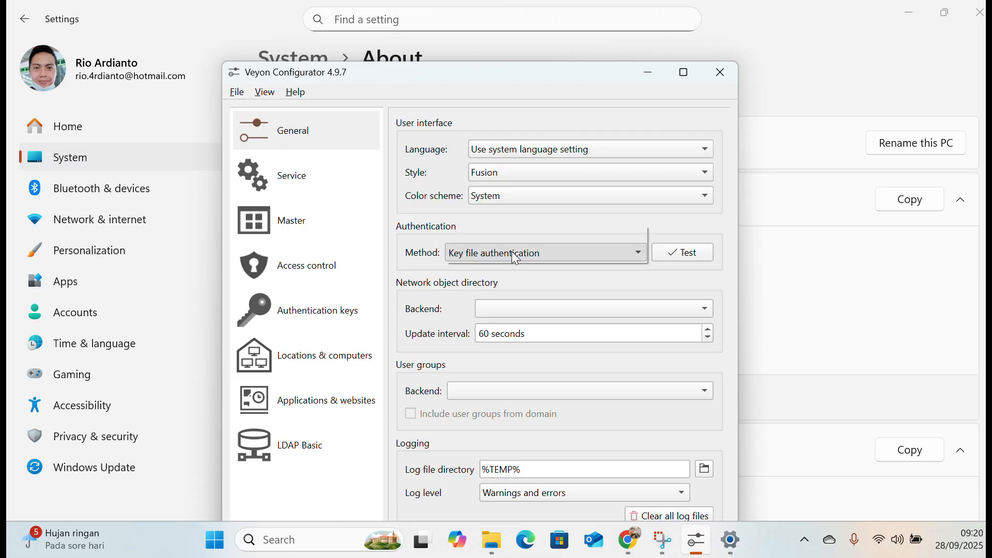
click(520, 238)
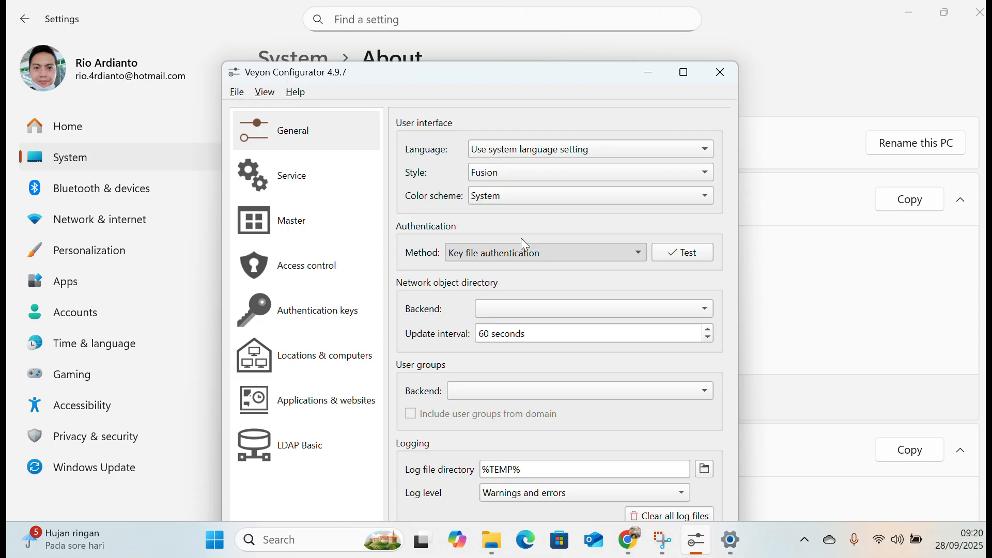
click(539, 259)
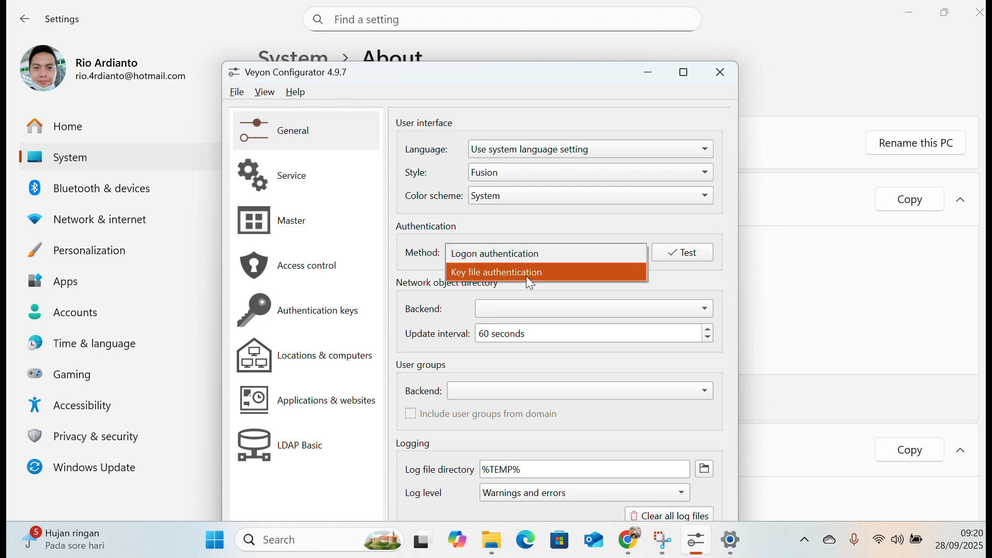
click(548, 279)
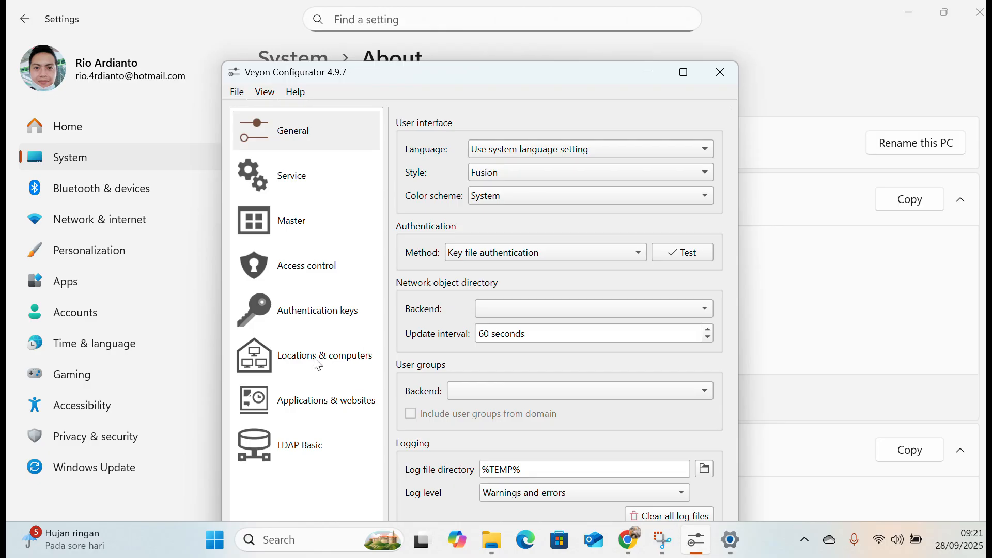
Delete the existing private and public authentication keys from the available authentication keys, confirming each deletion.
click(330, 314)
click(417, 309)
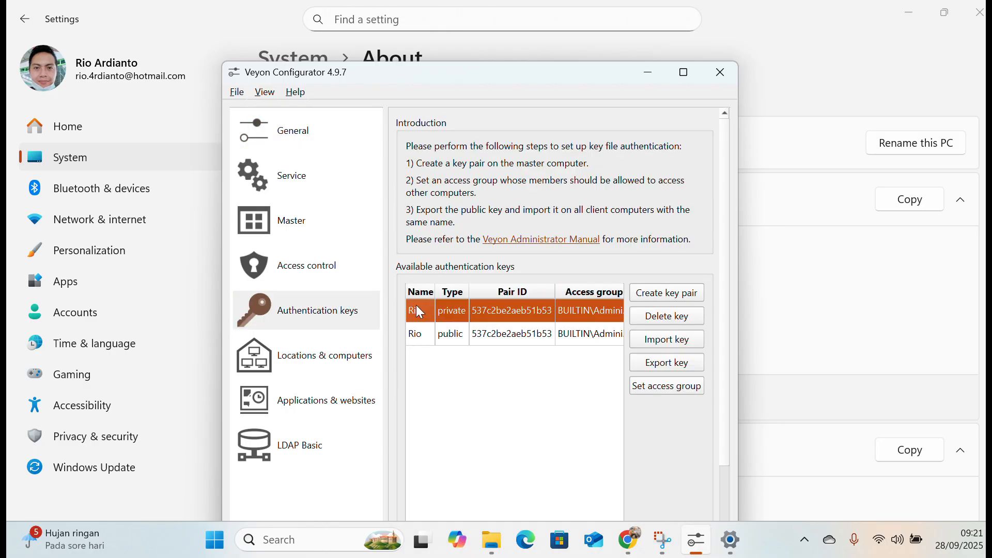
click(665, 319)
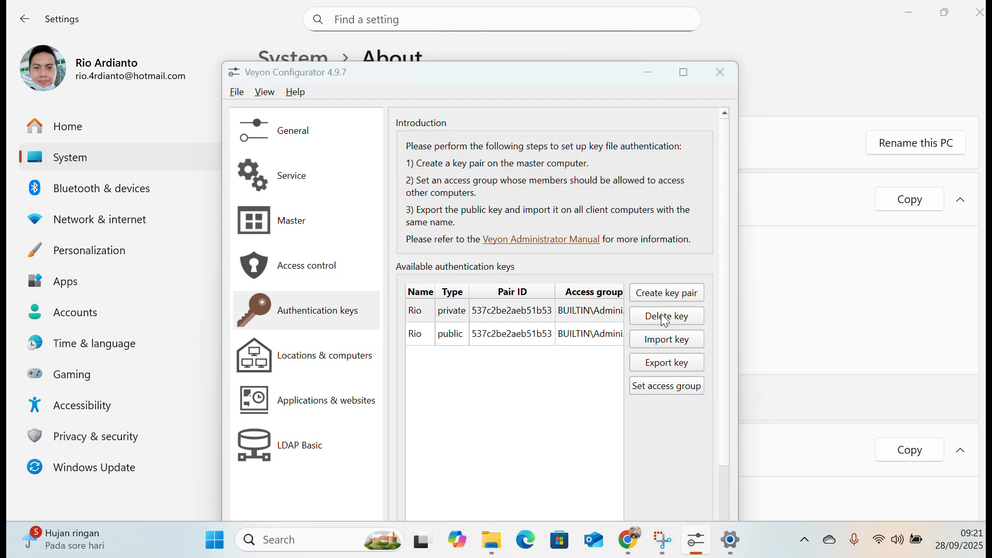
click(530, 363)
click(436, 309)
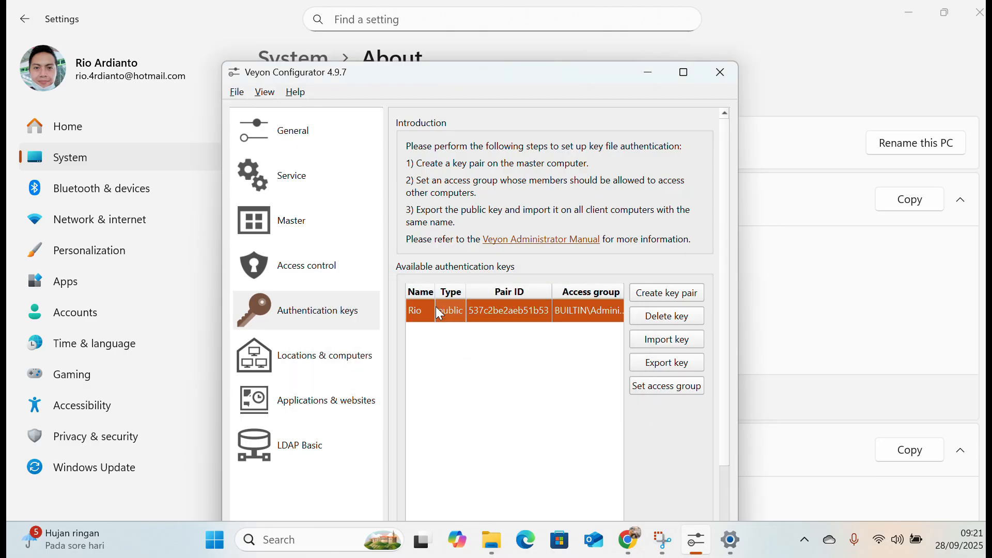
click(674, 314)
click(540, 362)
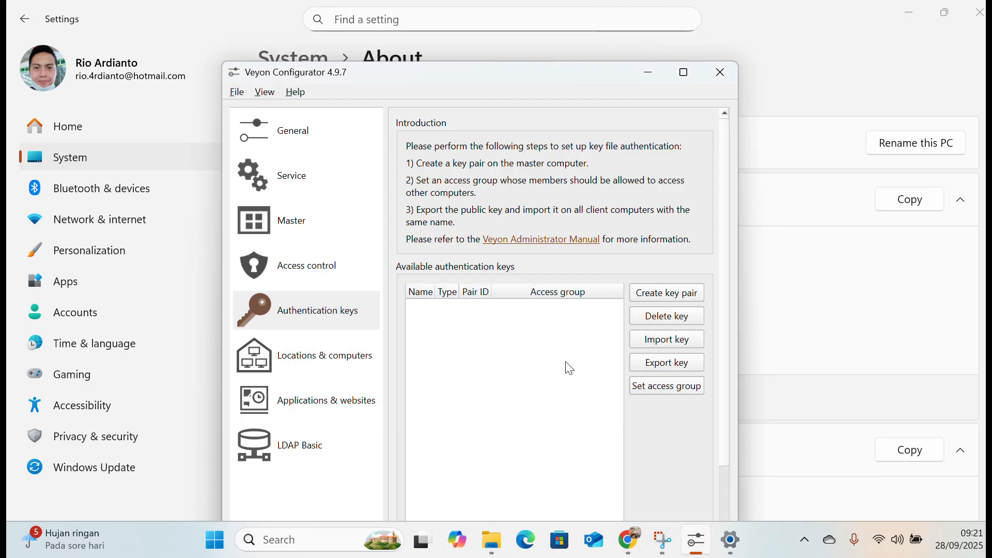
Create a new authentication key pair named with the user's first name and select its public key.
click(300, 308)
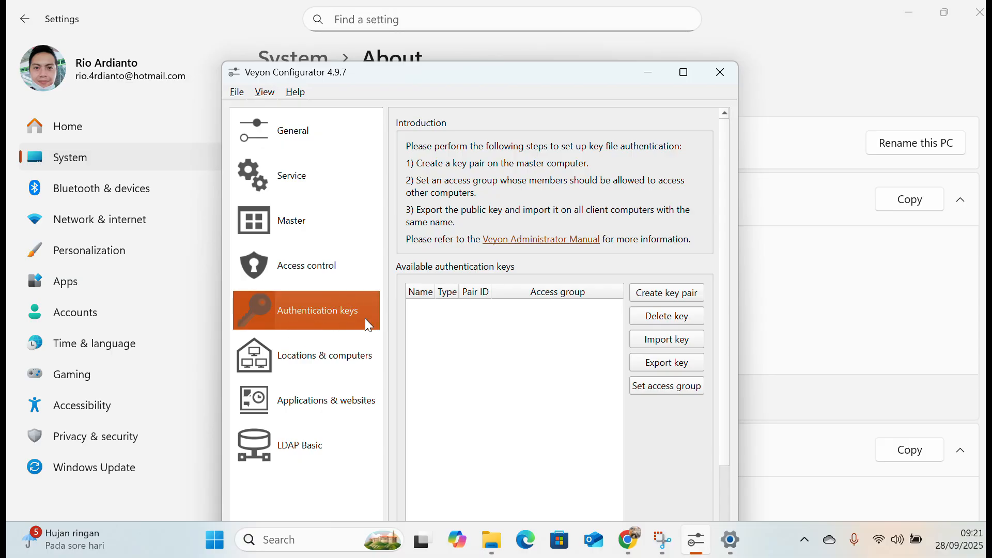
click(675, 299)
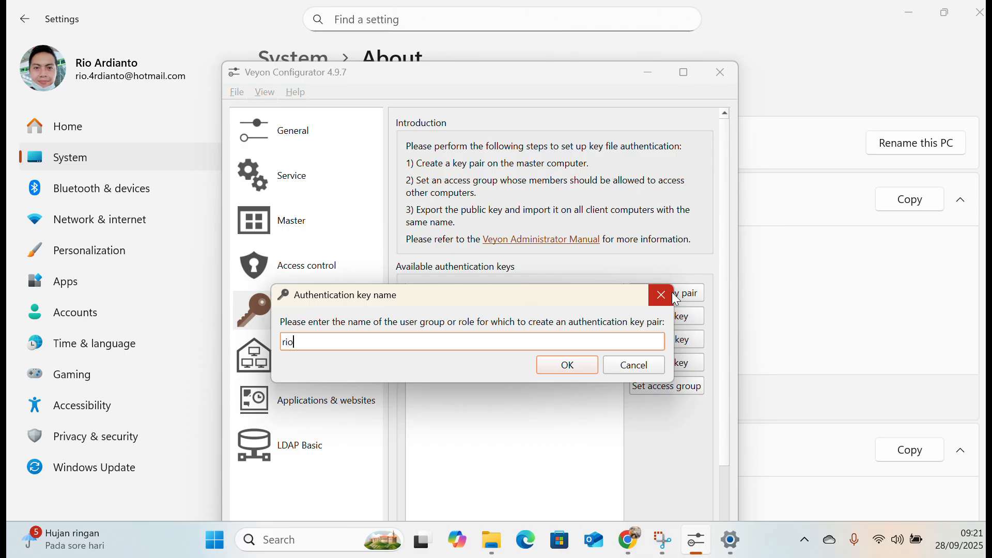
click(567, 365)
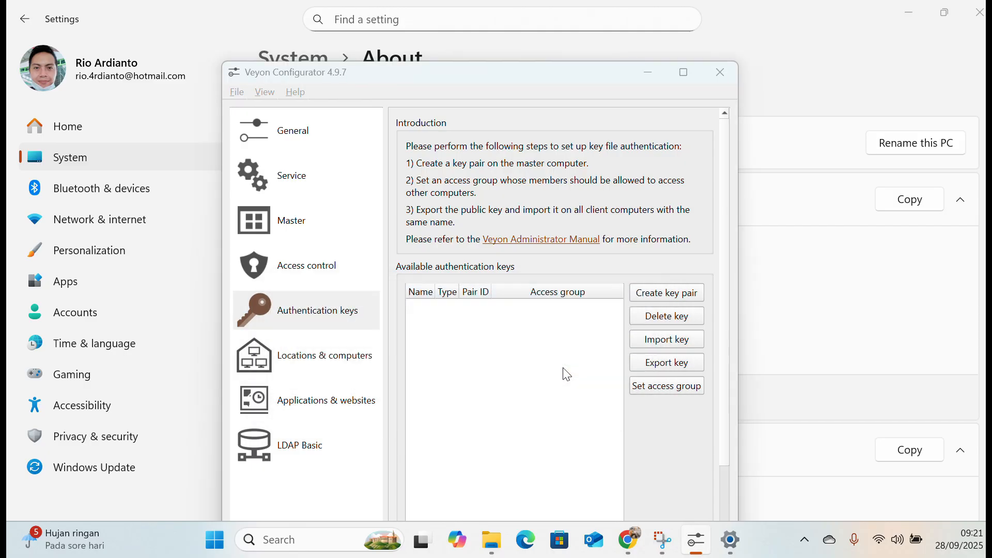
click(610, 366)
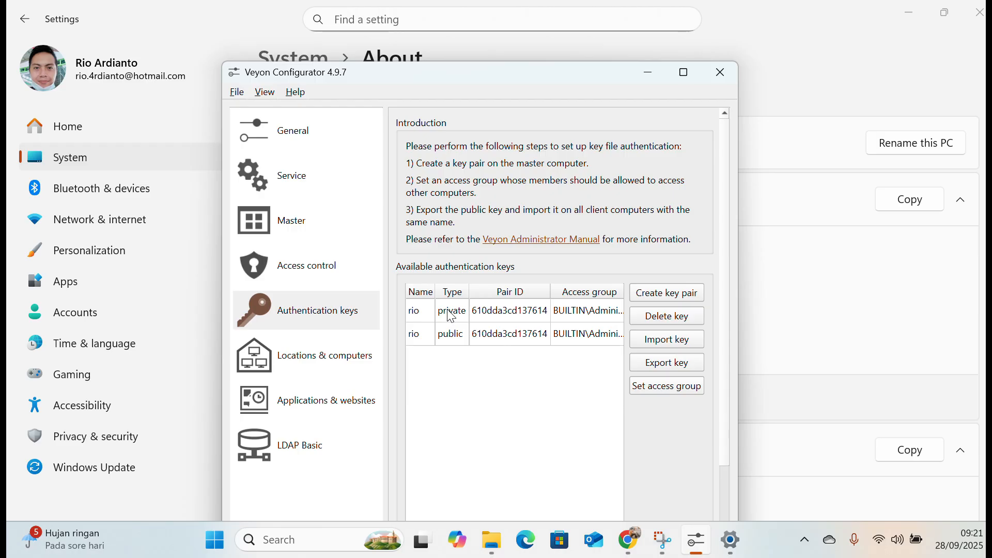
mouse_move(452, 342)
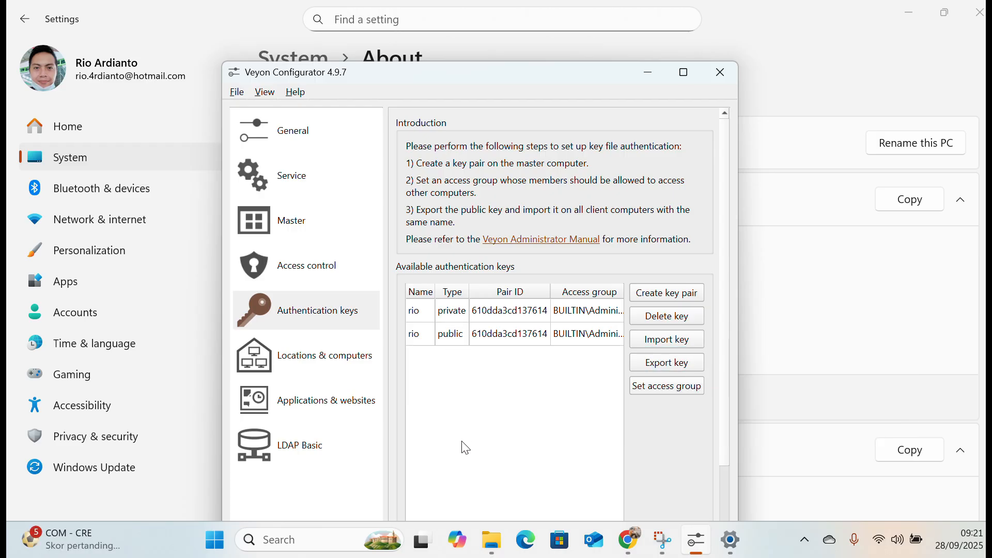
click(453, 339)
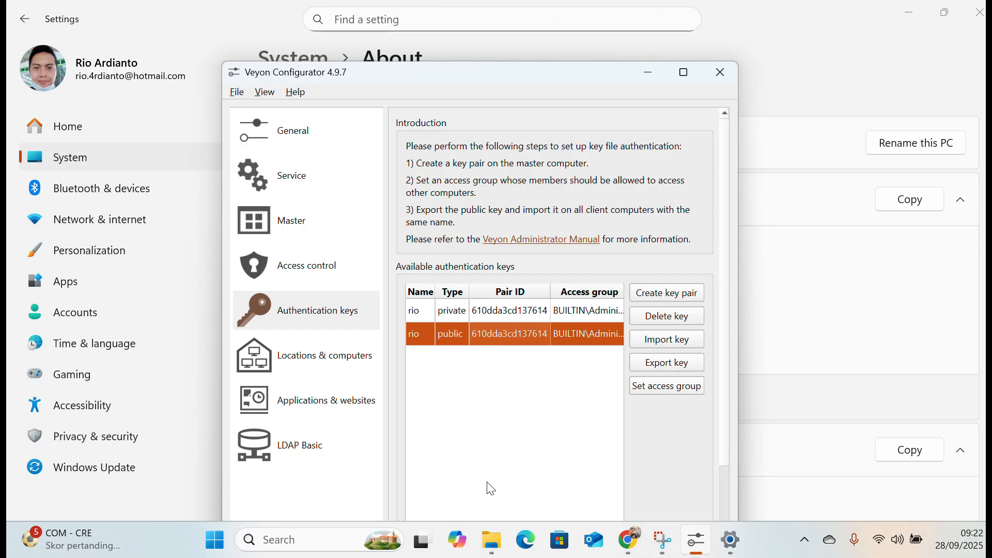
Switch to File Explorer and delete the old public key .pem file from USB Drive (E:).
click(489, 547)
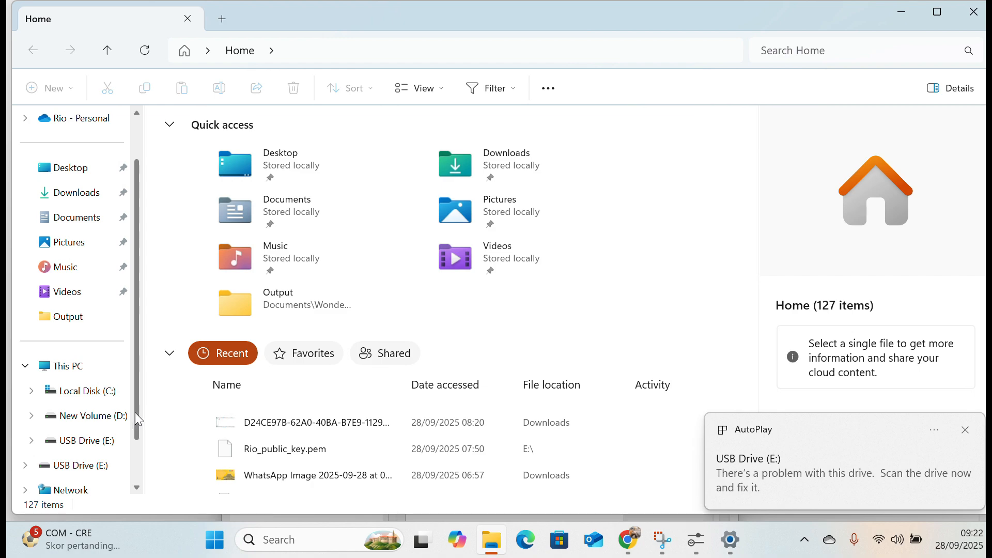
click(67, 441)
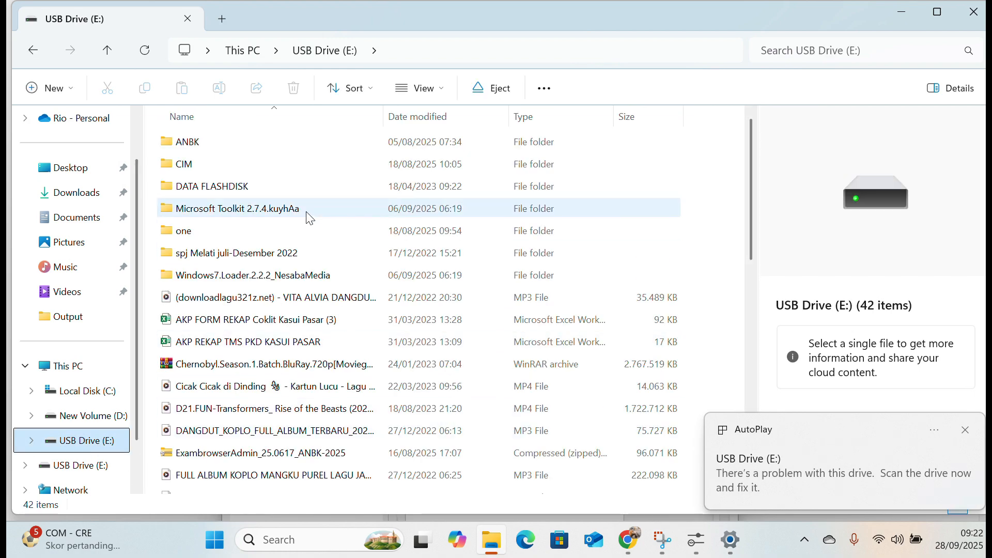
scroll(289, 346, down, 3)
scroll(250, 333, down, 1)
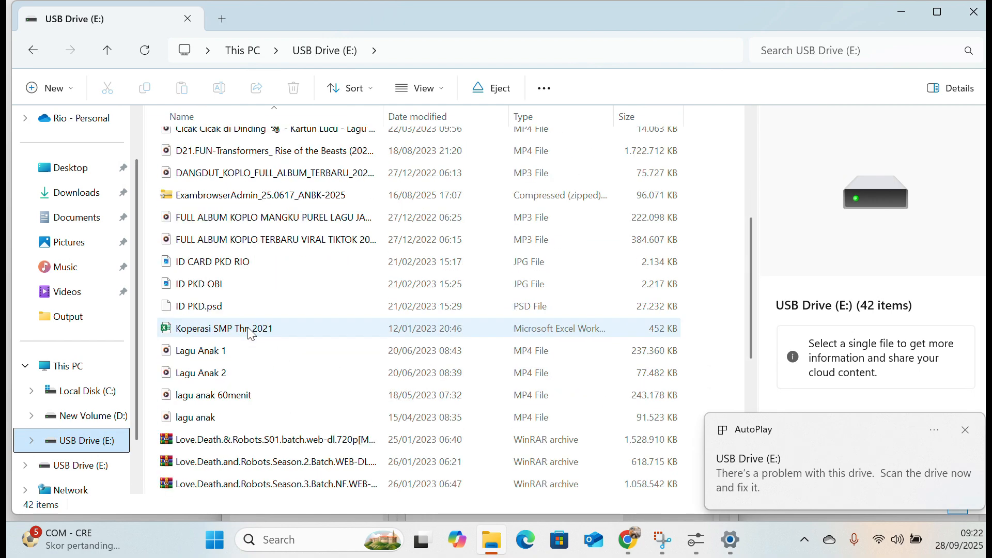
scroll(249, 335, down, 1)
scroll(269, 362, down, 1)
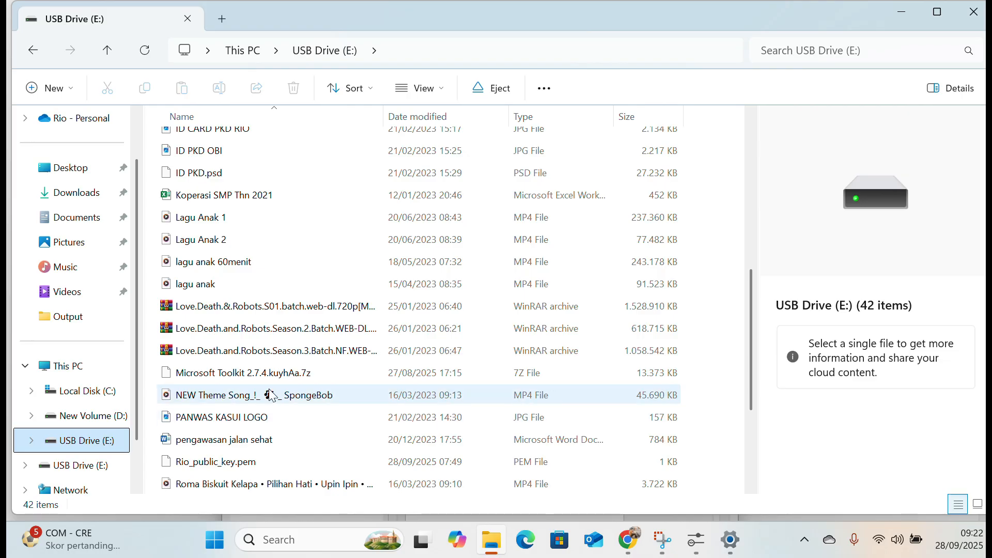
click(257, 465)
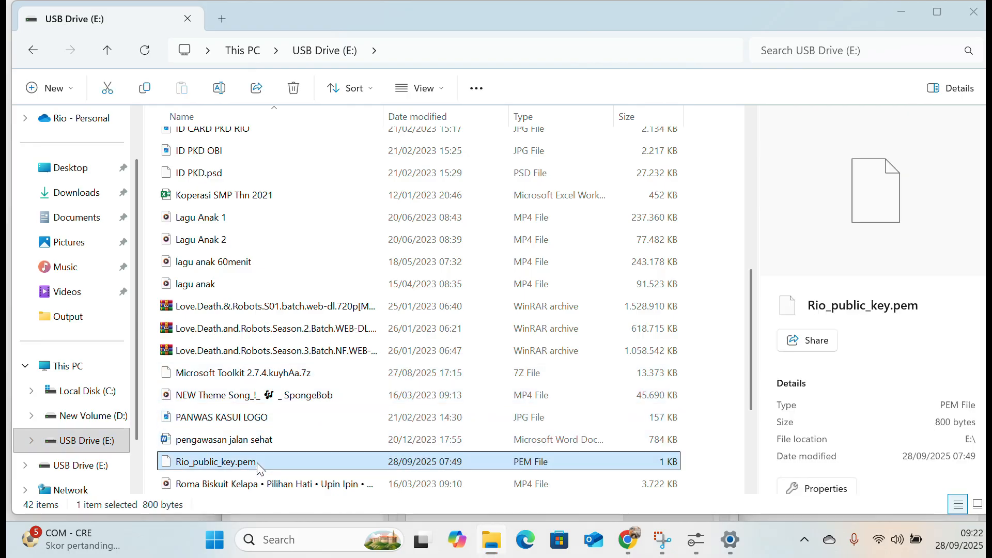
key(Delete)
click(579, 309)
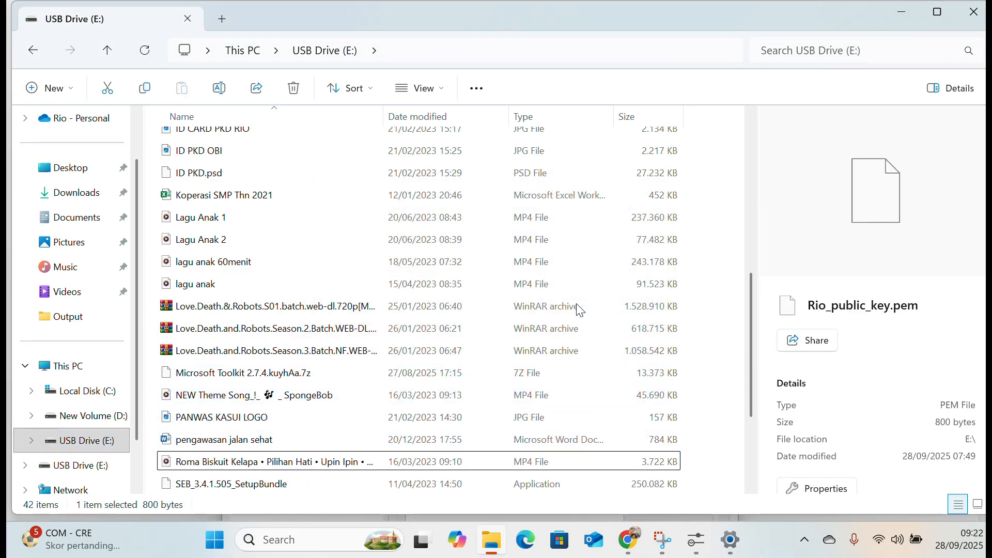
Return to Veyon Configurator and export the new public key to USB Drive (E:) as a .pem key file under the suggested name.
click(695, 546)
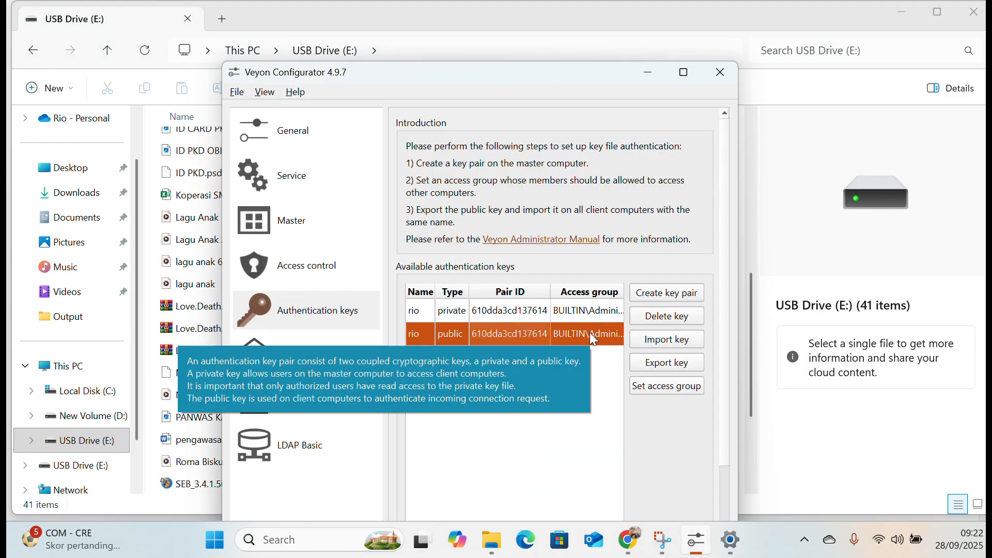
click(666, 364)
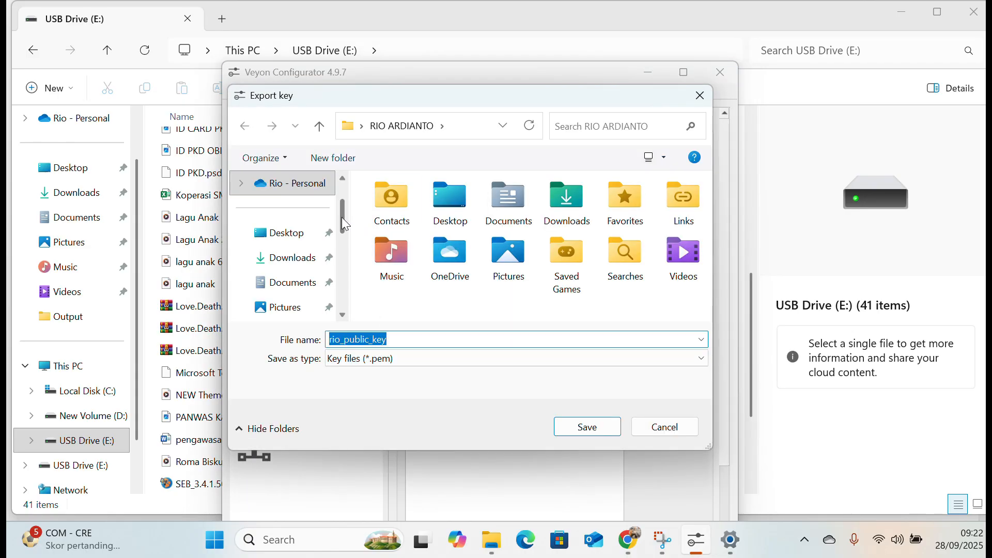
drag(344, 223, 343, 286)
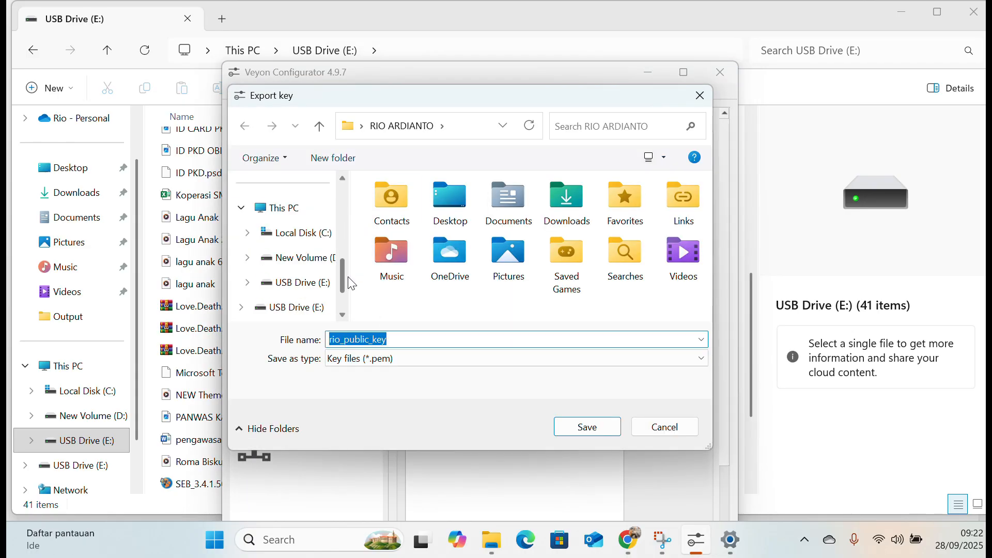
click(321, 288)
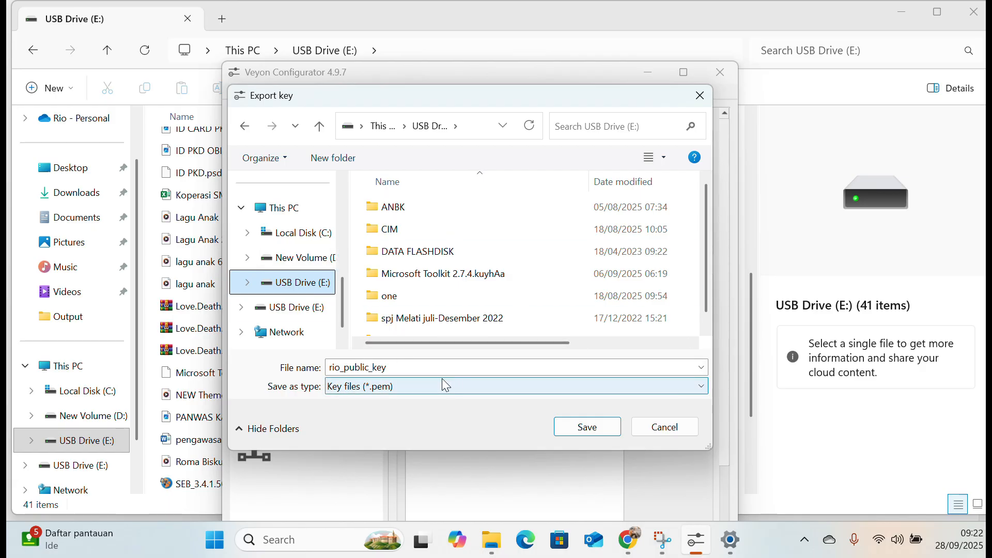
click(593, 432)
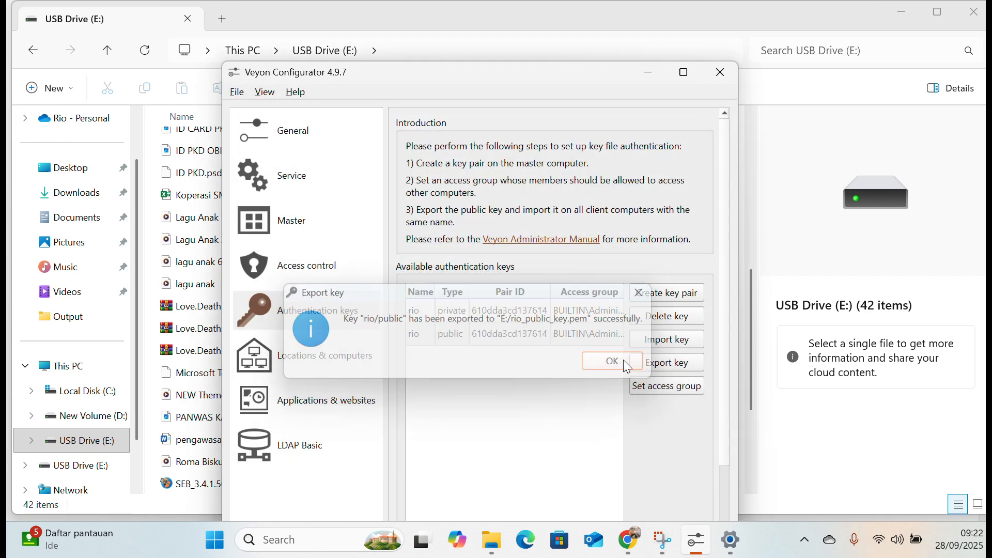
click(623, 361)
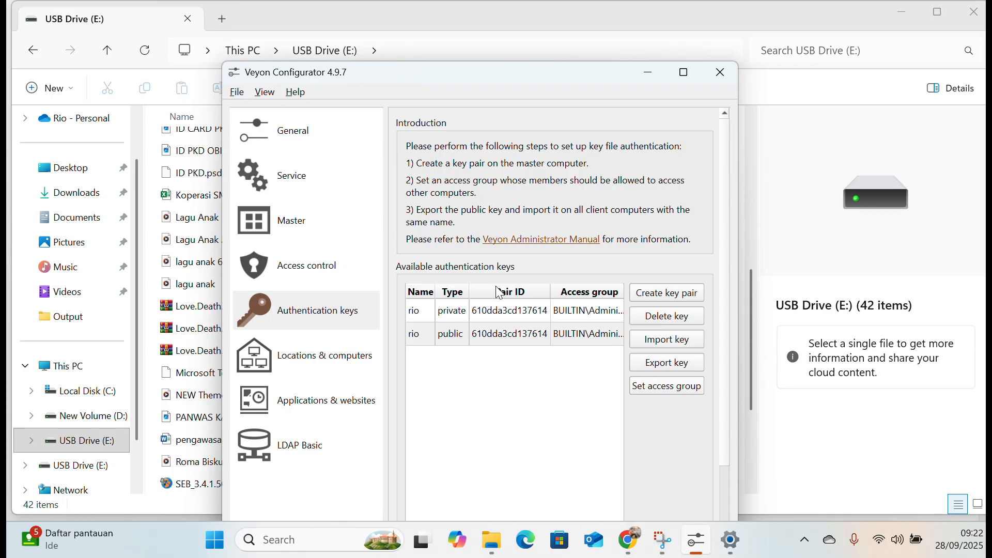
Review the Key file authentication method in the general settings and the new key pair in the authentication keys.
click(320, 362)
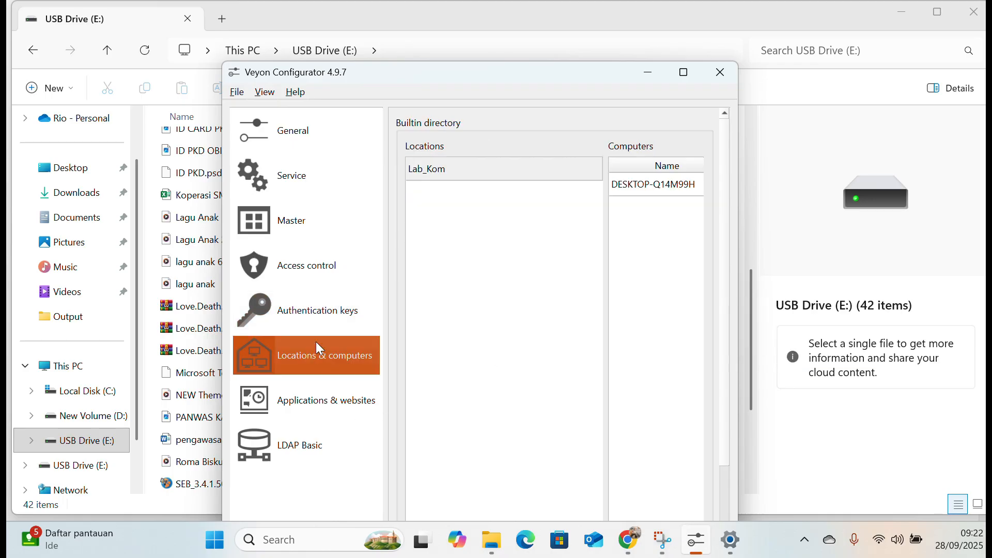
click(312, 138)
click(543, 252)
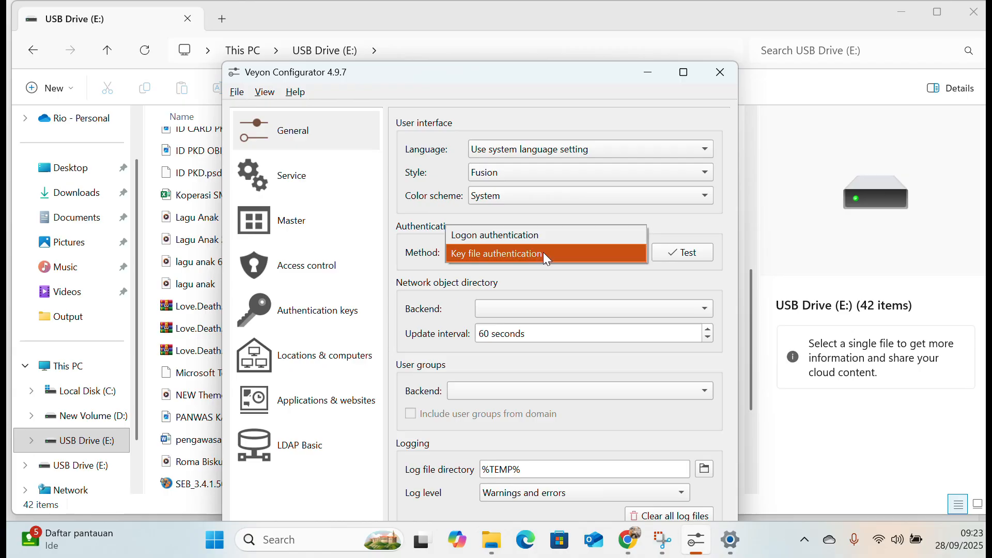
click(543, 252)
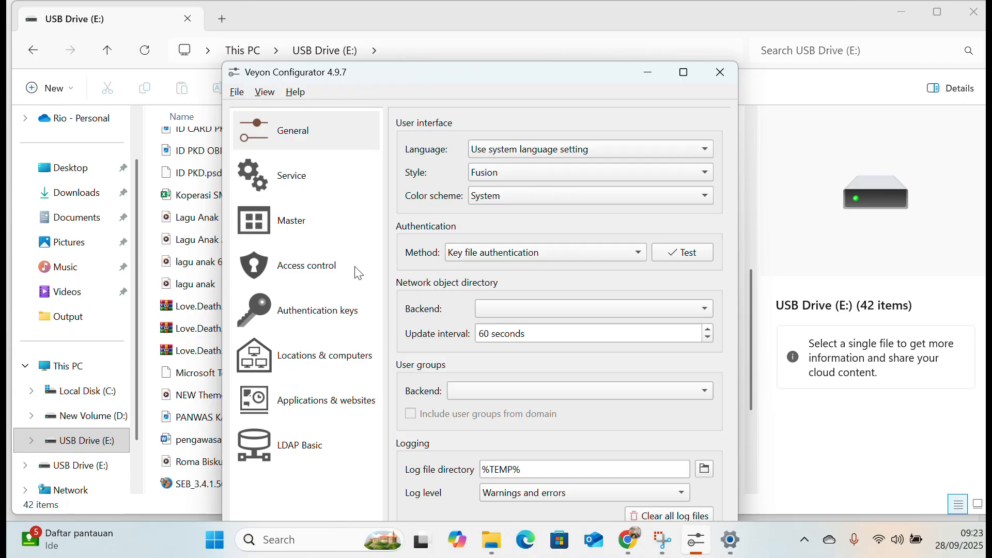
click(309, 315)
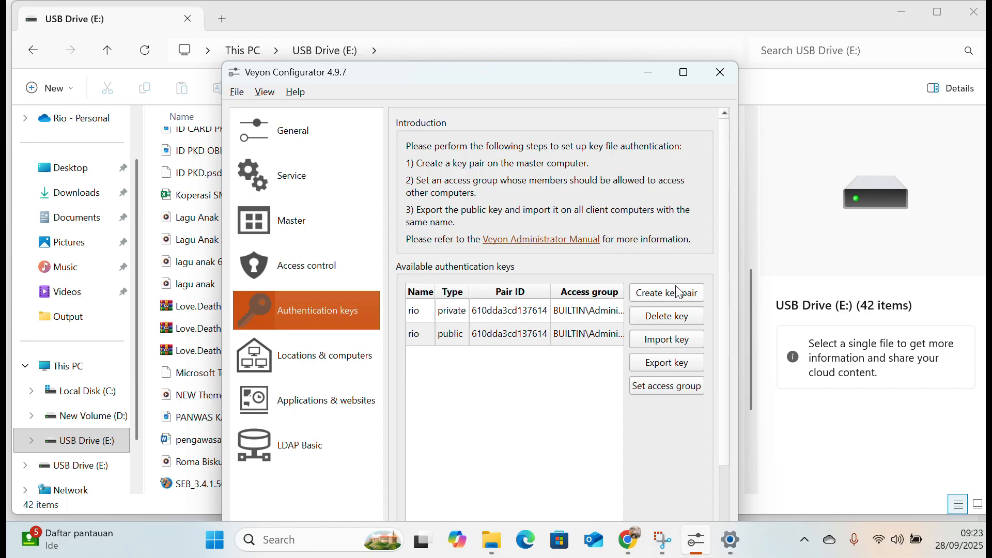
click(442, 337)
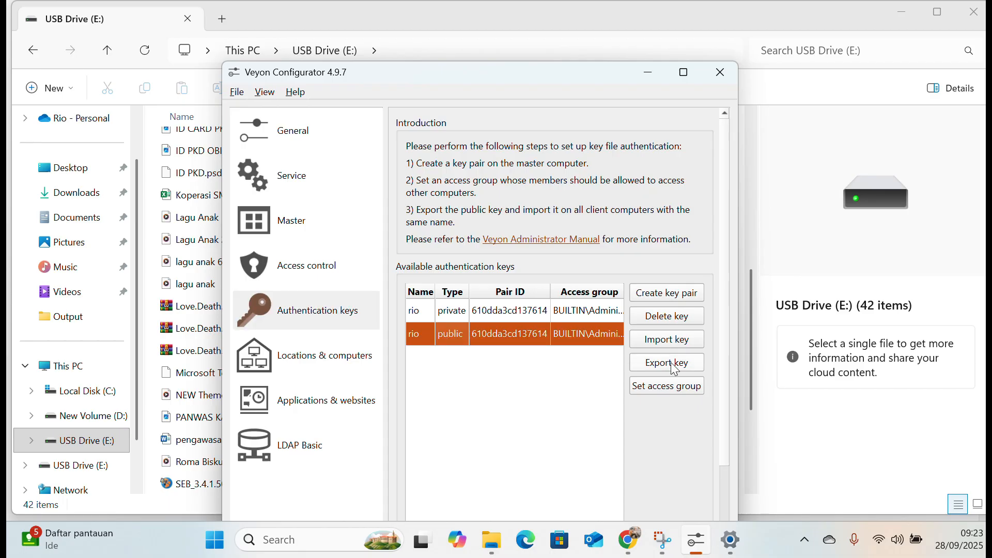
Maximize the configurator window and remove the Lab_Kom location and its computer from the builtin directory.
click(322, 356)
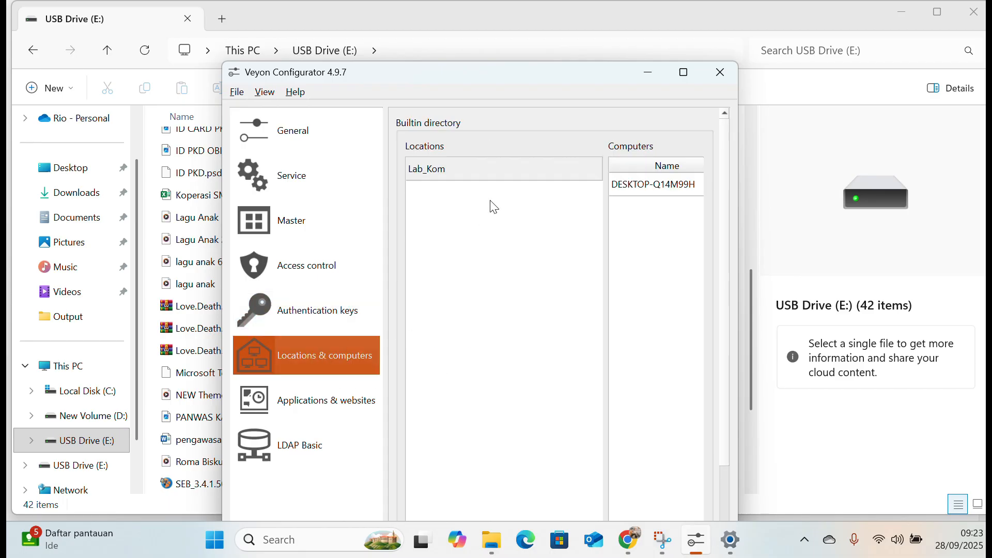
click(518, 166)
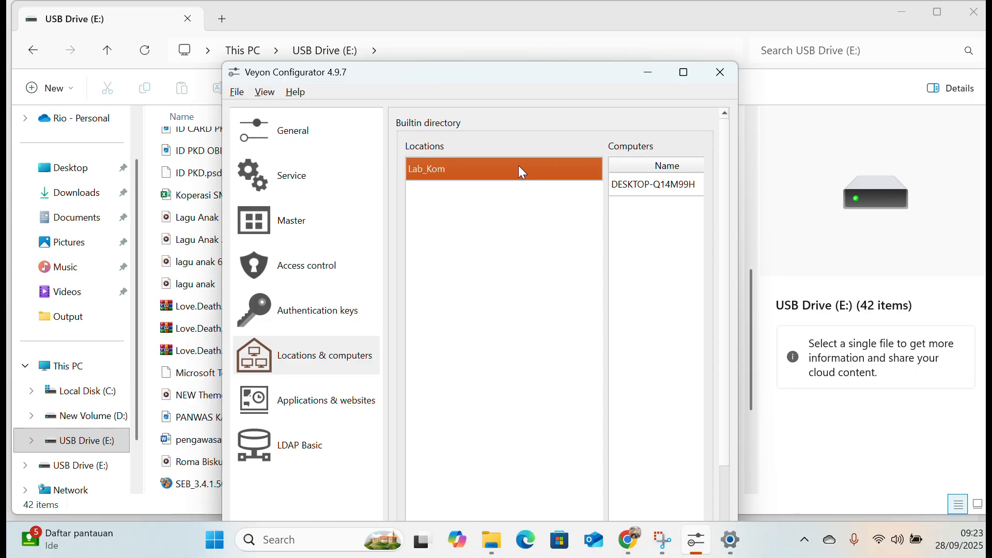
drag(539, 87, 529, 2)
scroll(190, 445, down, 3)
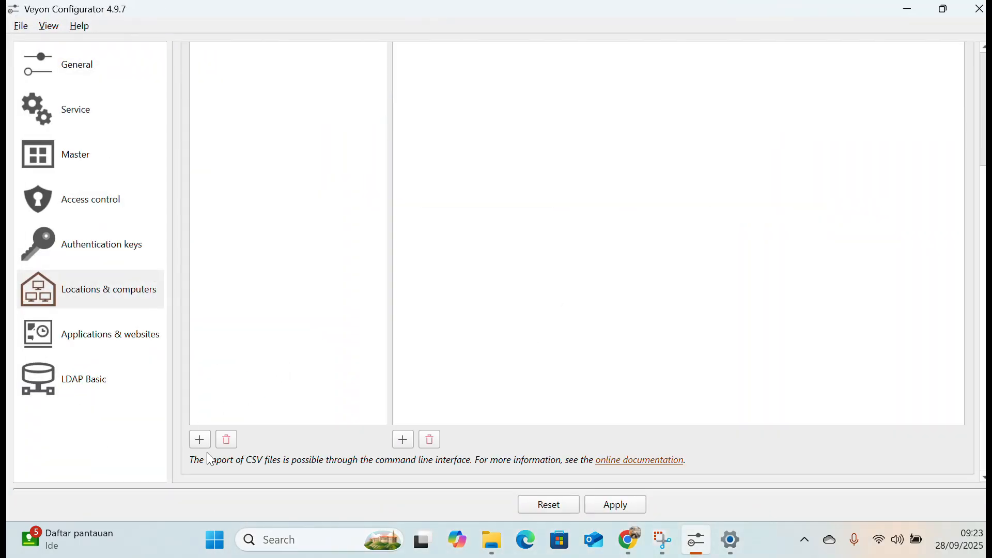
scroll(355, 239, up, 3)
scroll(418, 389, down, 3)
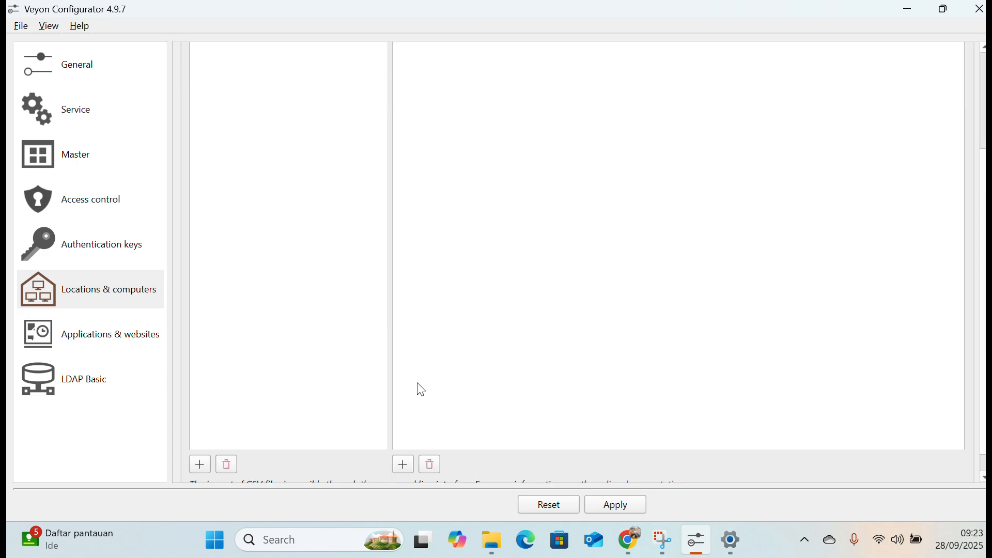
scroll(273, 268, up, 3)
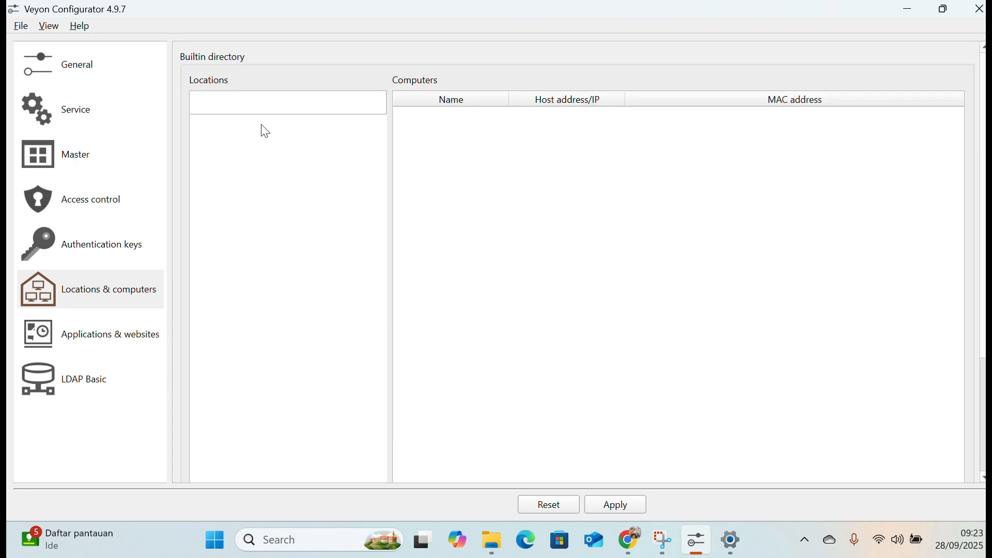
scroll(244, 164, down, 3)
scroll(240, 335, up, 3)
Add a new location to the builtin directory under Locations & computers.
click(77, 298)
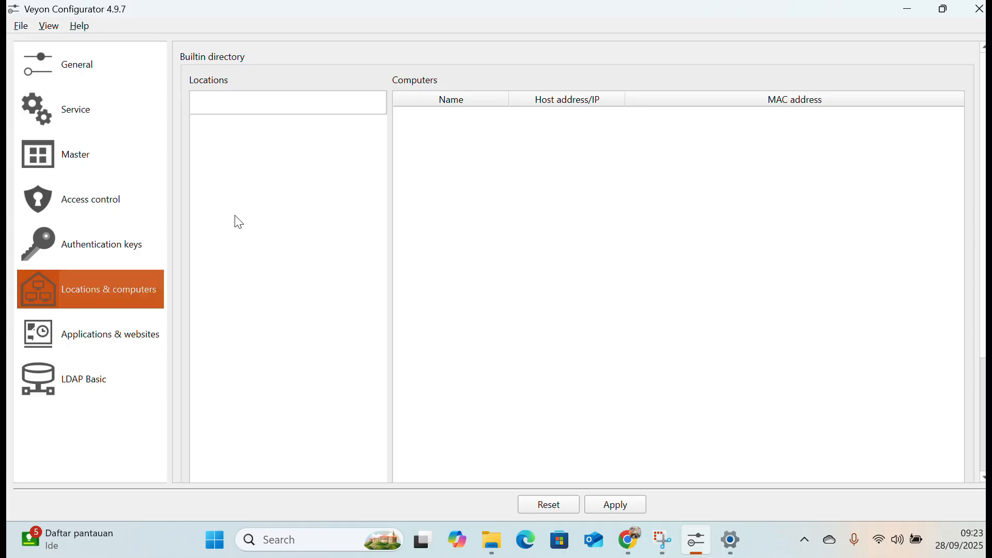
scroll(243, 269, down, 3)
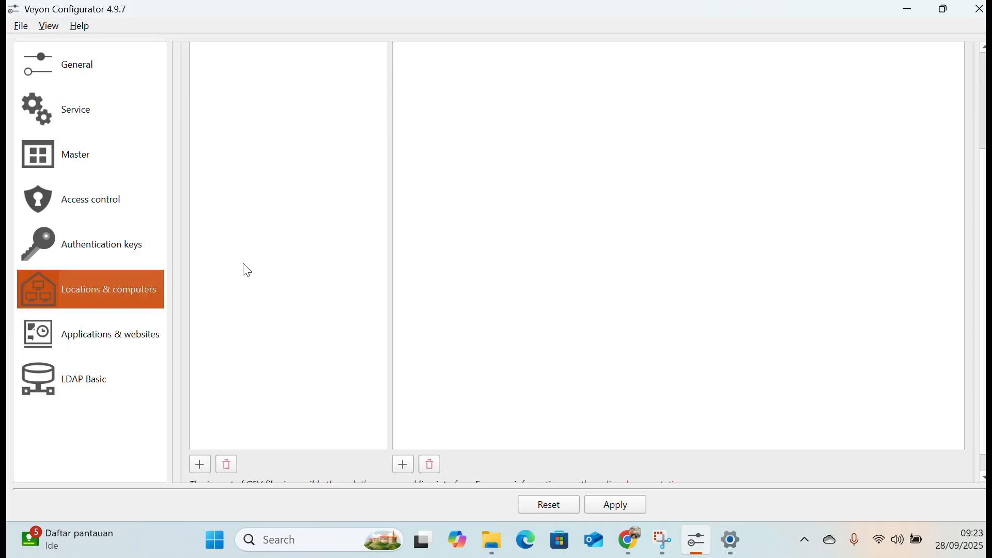
click(205, 467)
scroll(310, 372, up, 3)
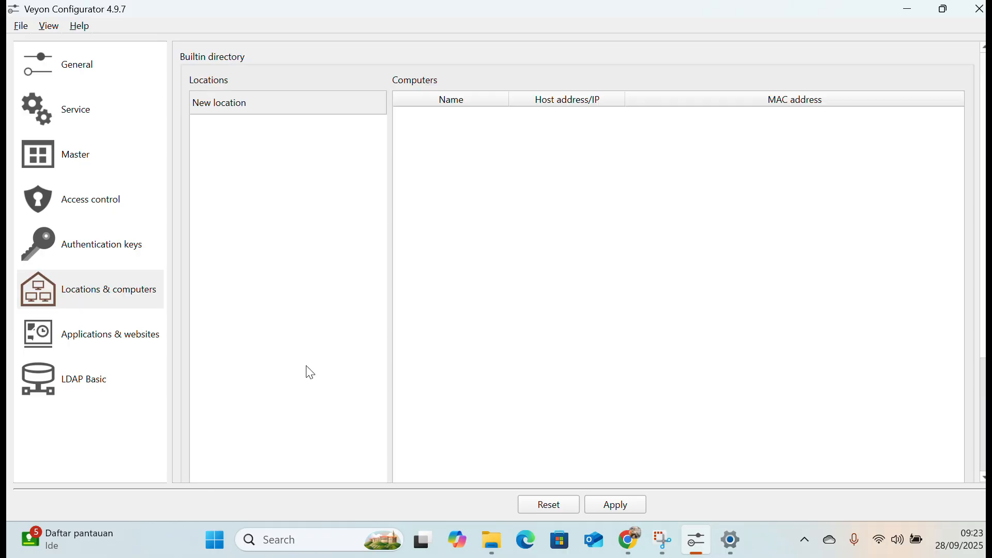
Rename the new location in the builtin directory as lab_rio.
double_click(256, 105)
key(BackSpace)
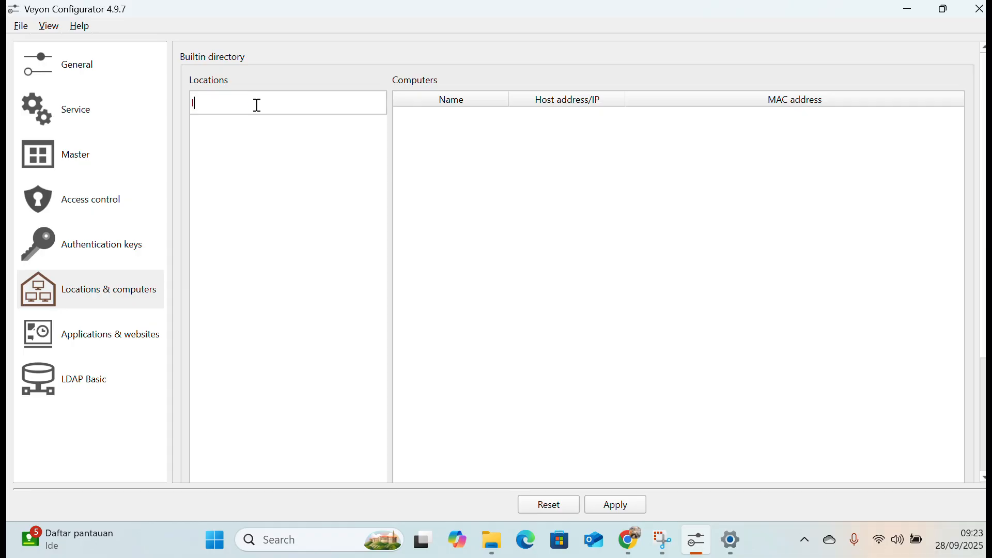
text(lab)
key(Return)
text(l)
key(BackSpace)
text(lab_)
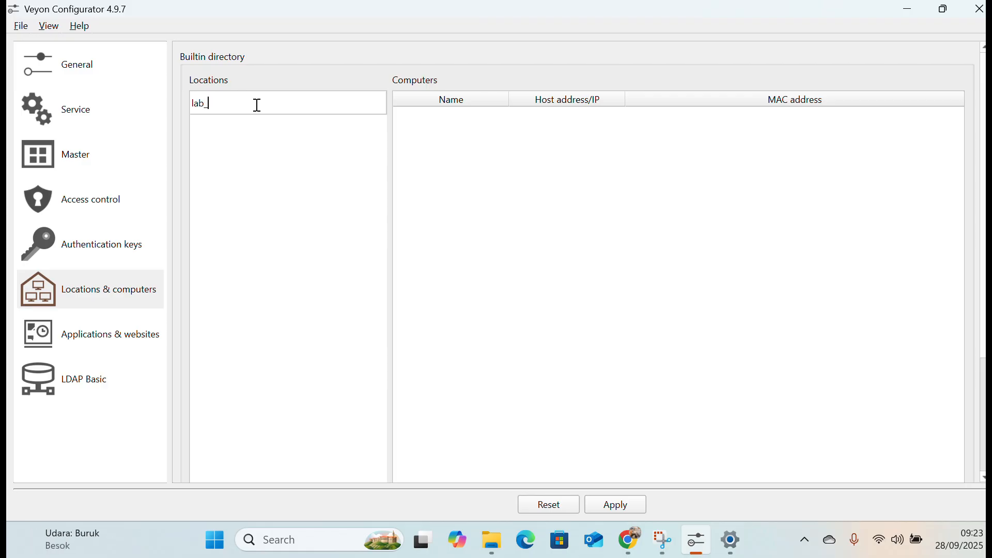
text(rio)
click(465, 148)
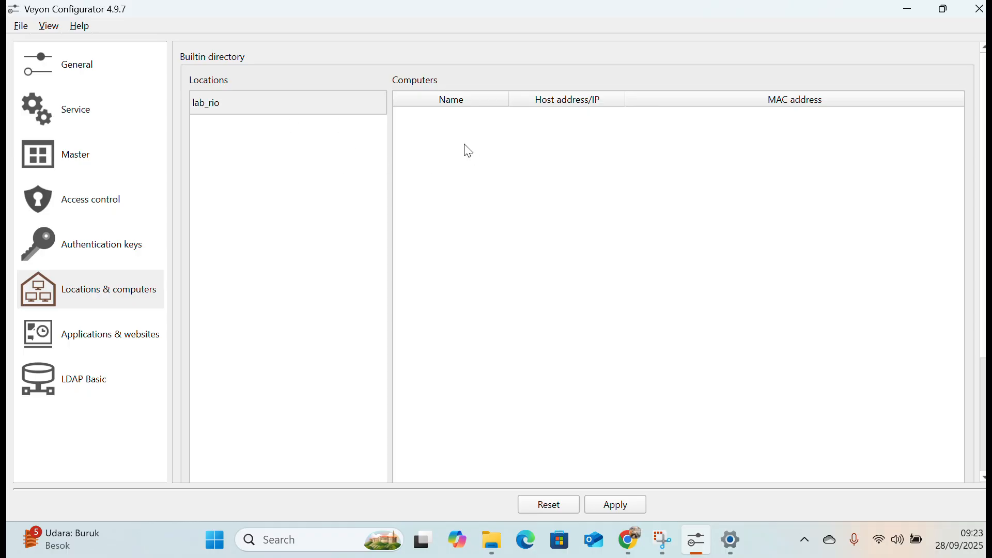
click(337, 109)
click(449, 151)
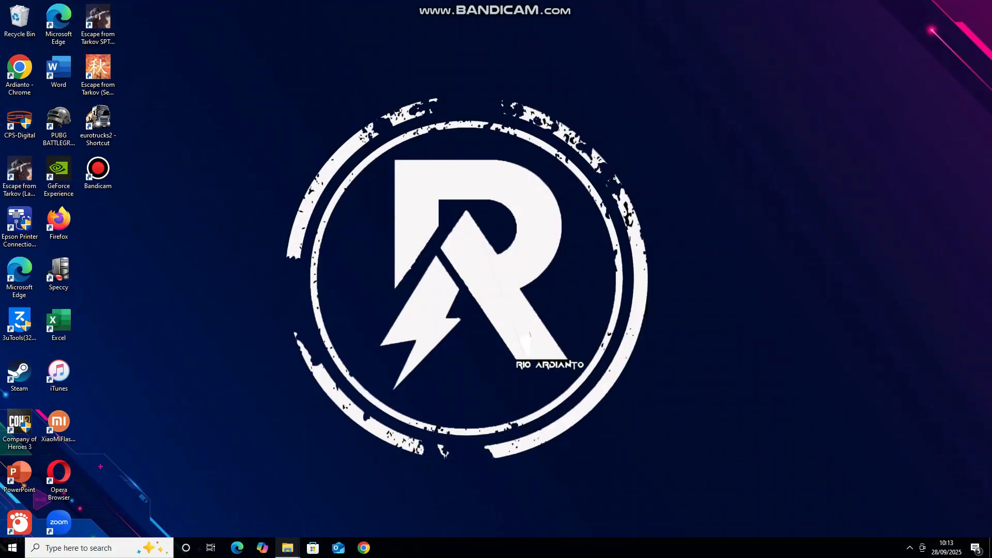
Switch to File Explorer on the client computer and check the system type in the This PC properties.
mouse_move(287, 547)
click(343, 504)
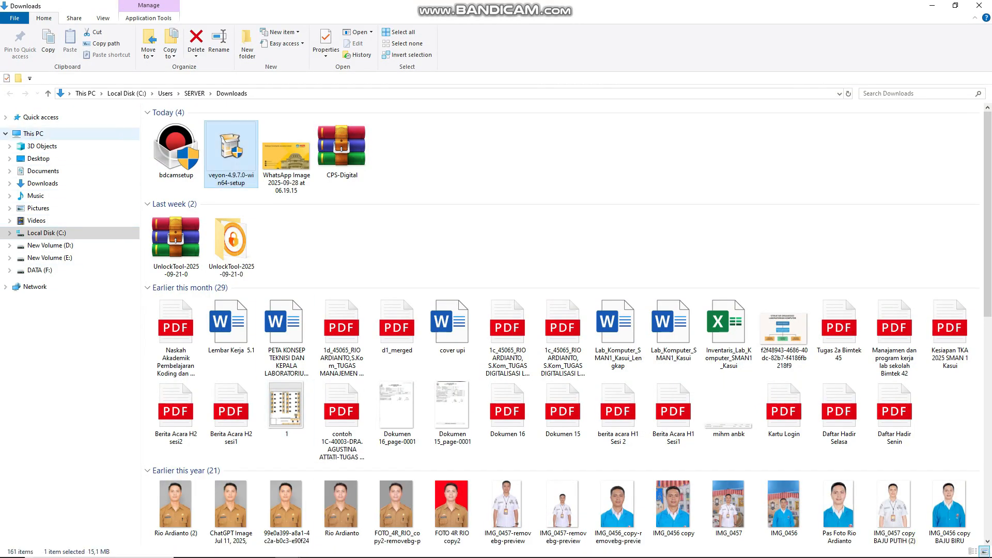
click(33, 133)
right_click(36, 134)
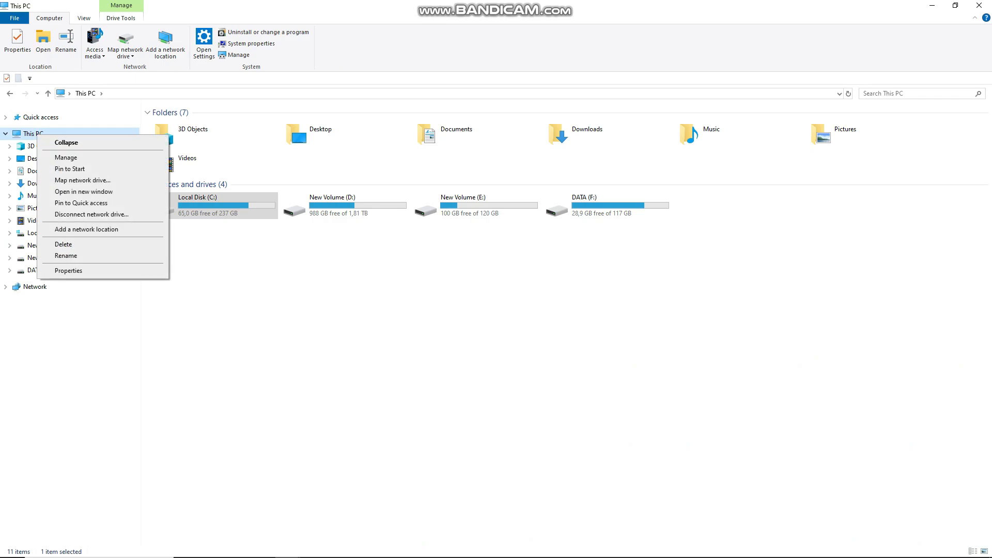
click(68, 270)
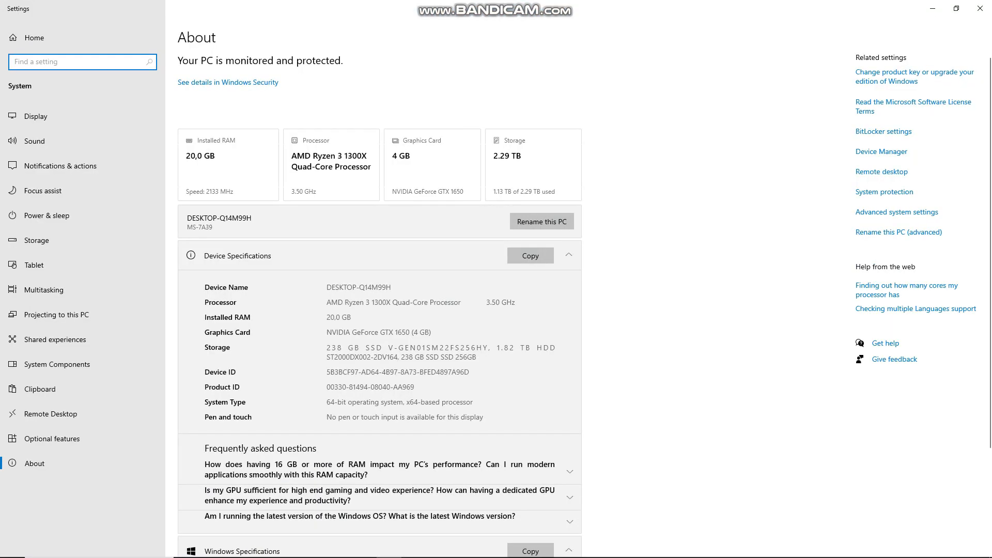
scroll(379, 299, down, 3)
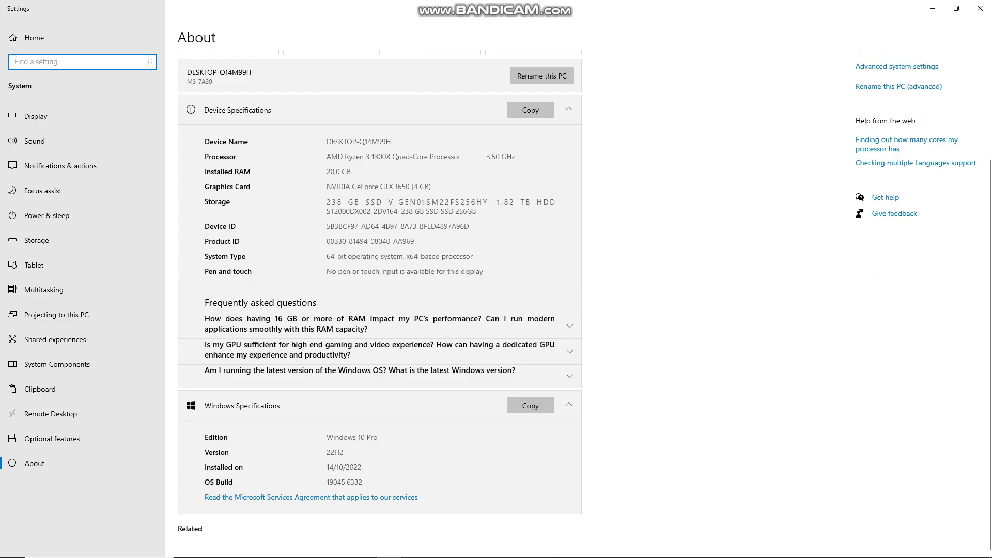
Return to the Downloads folder in File Explorer and launch the veyon-4.9.7.0-win64-setup installer.
mouse_move(496, 557)
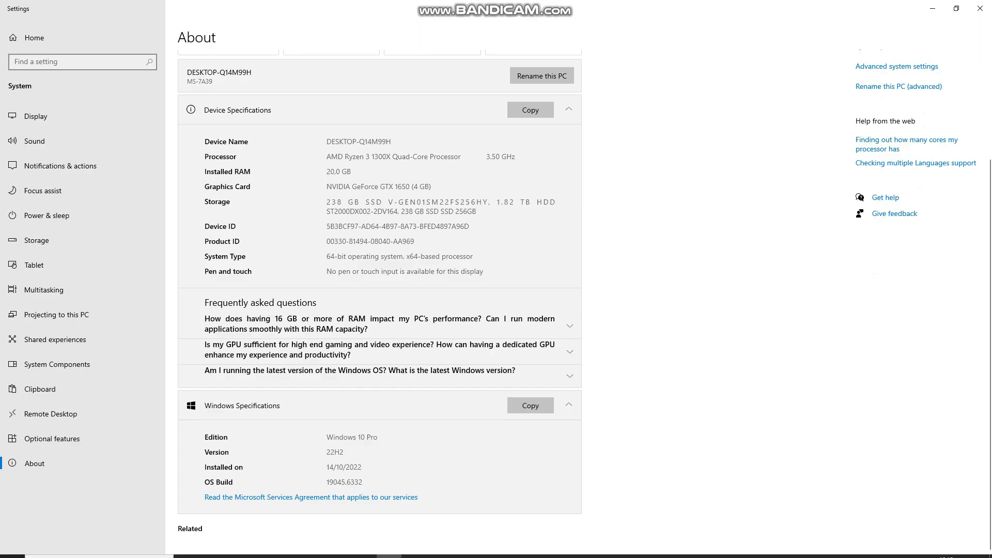
mouse_move(313, 556)
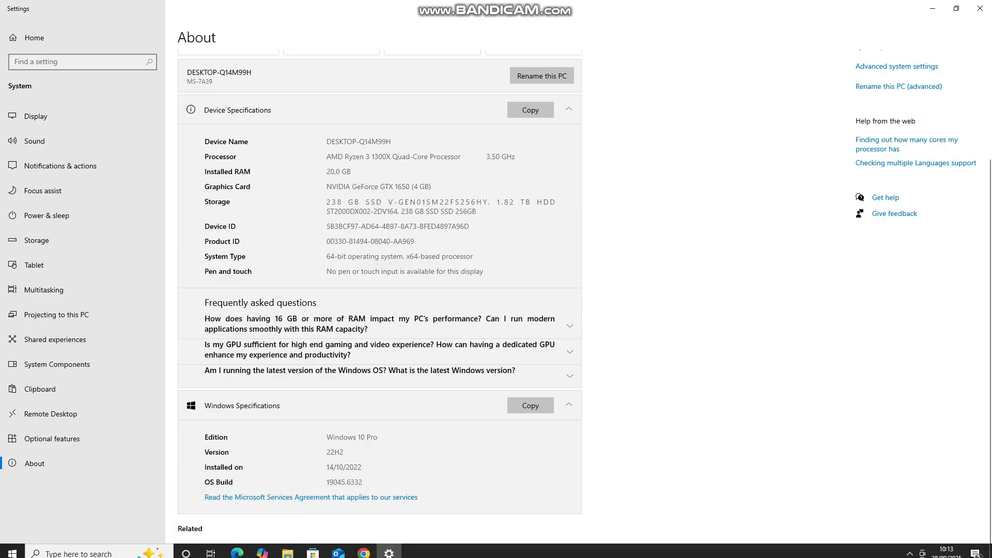
click(364, 547)
click(313, 548)
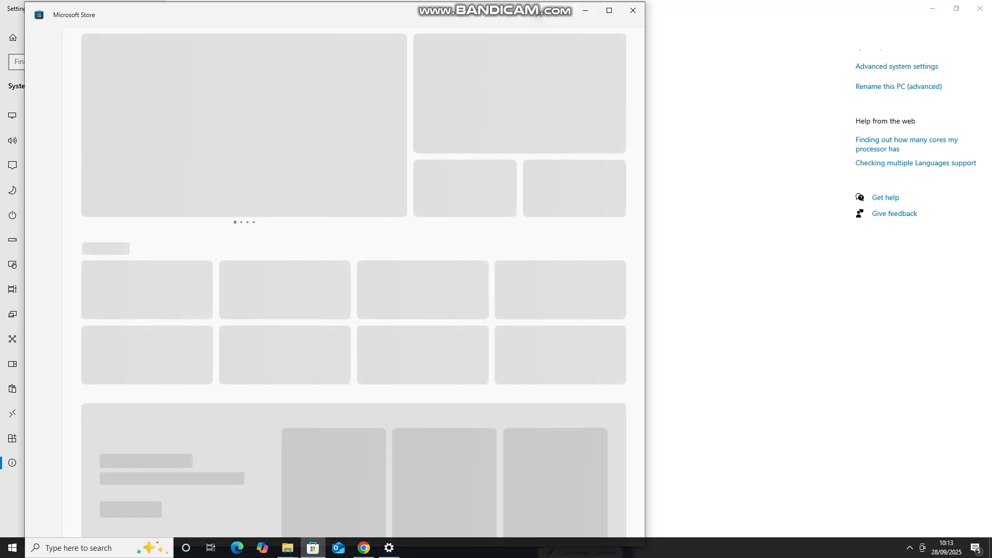
click(288, 548)
click(231, 496)
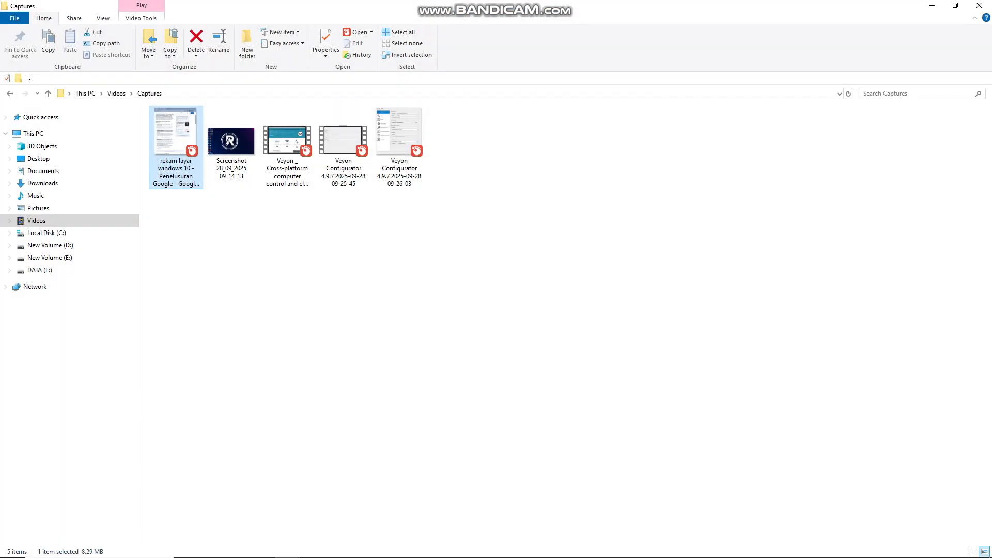
click(42, 183)
click(231, 152)
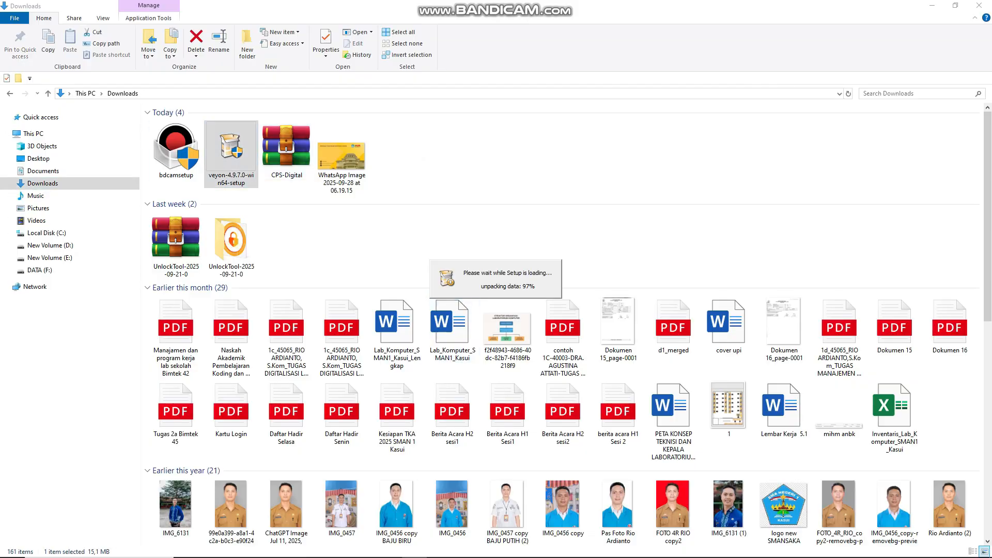
Install Veyon 4.9.7.0 without the Veyon Master component and finish with Run Veyon Configurator now enabled.
key(Return)
key(Return)
key(Return)
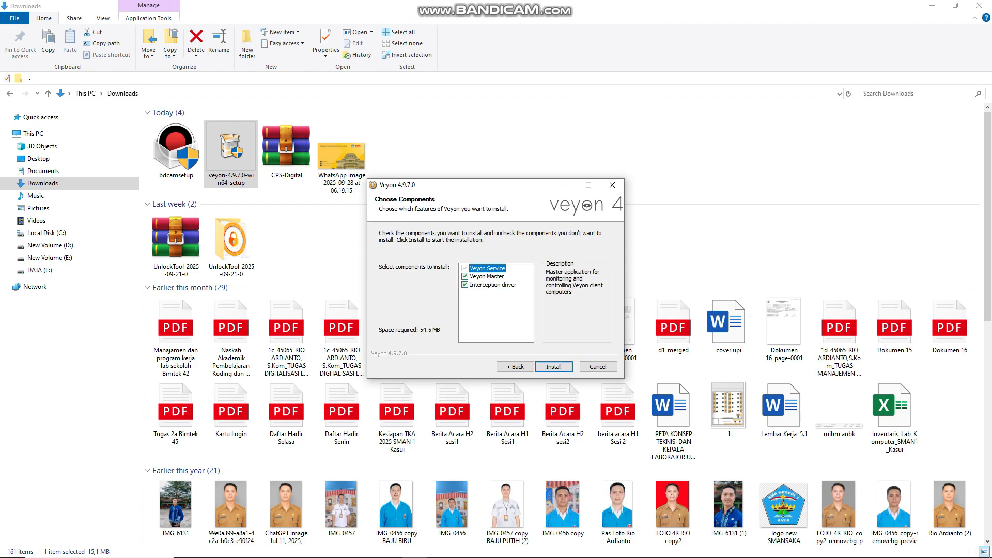
click(464, 277)
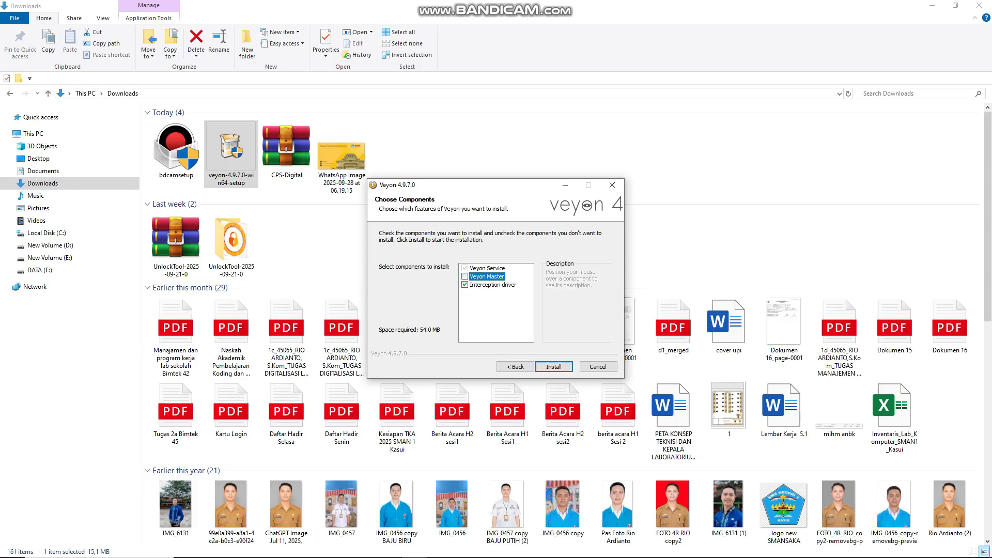
key(Return)
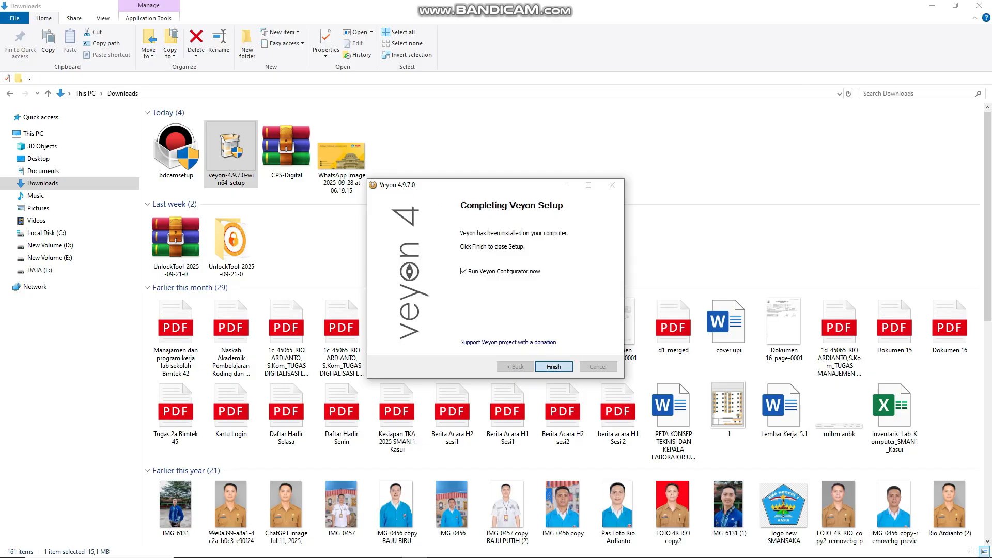
click(554, 366)
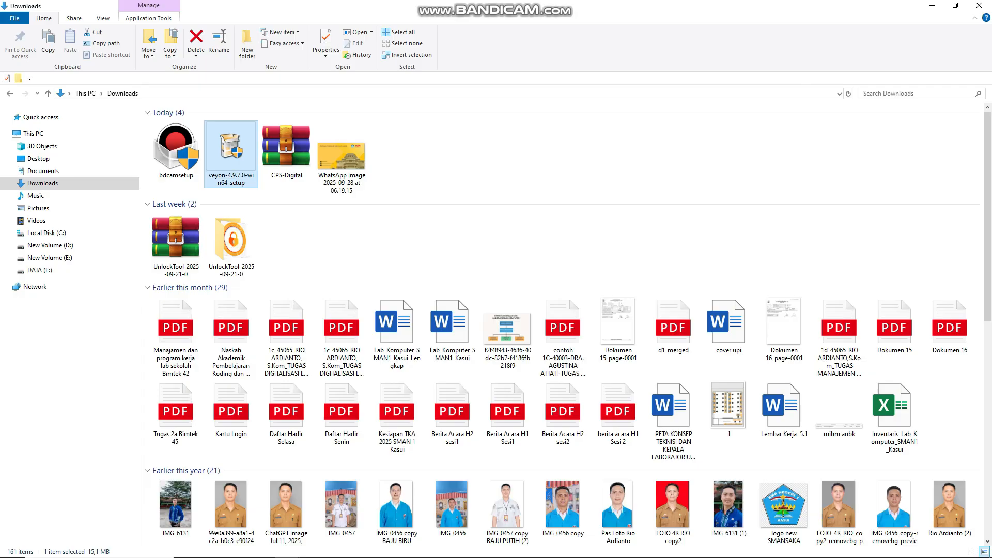
Change the authentication method to Logon authentication in the general settings.
mouse_move(537, 557)
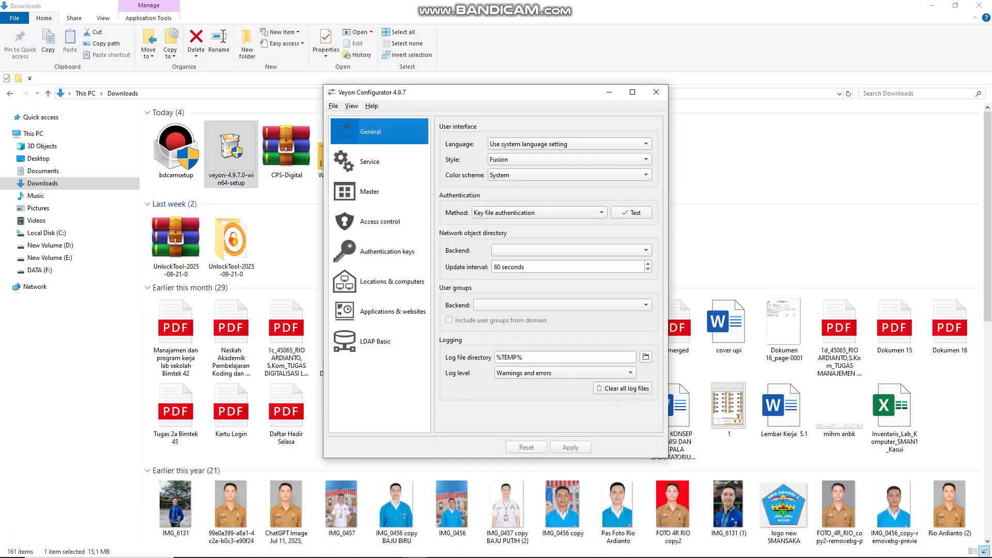
drag(464, 93, 414, 60)
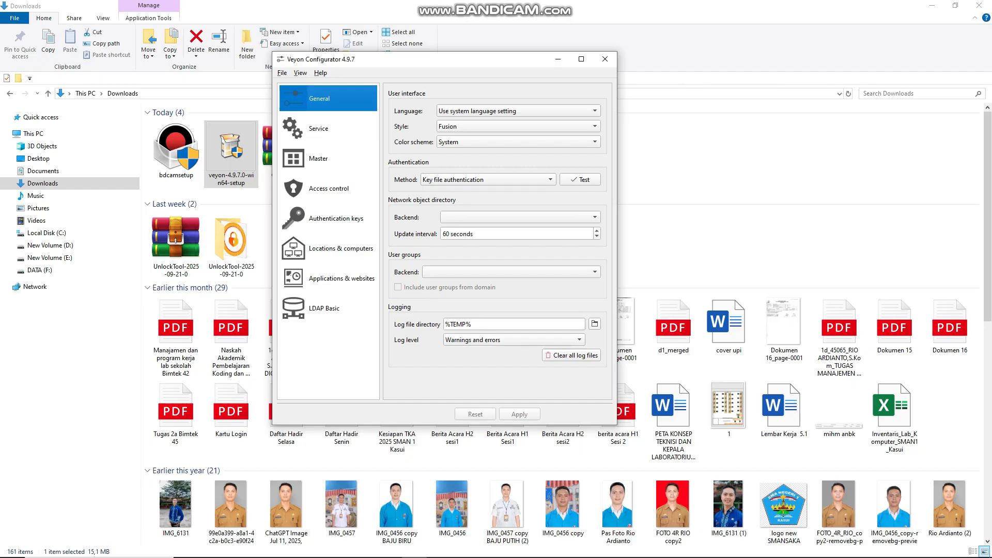
click(487, 180)
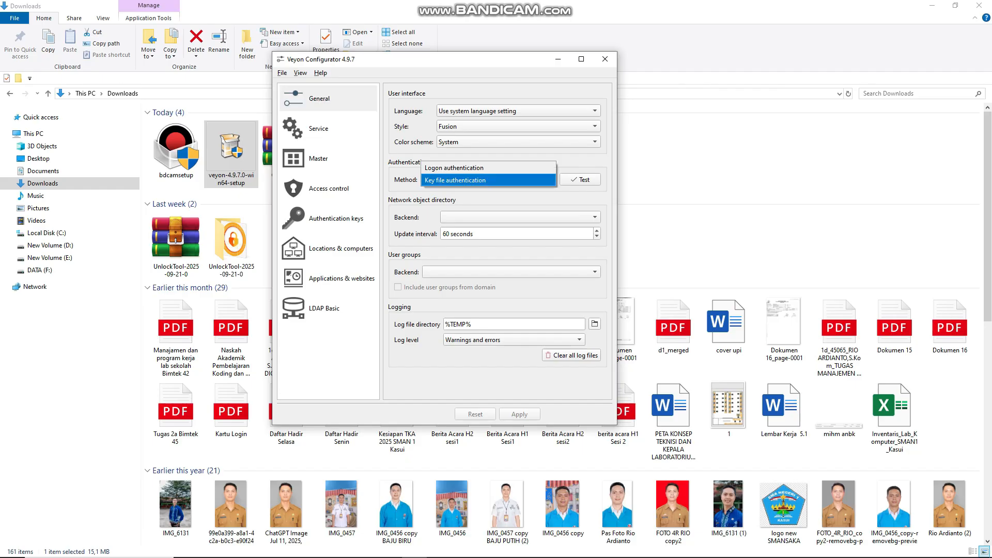
click(488, 169)
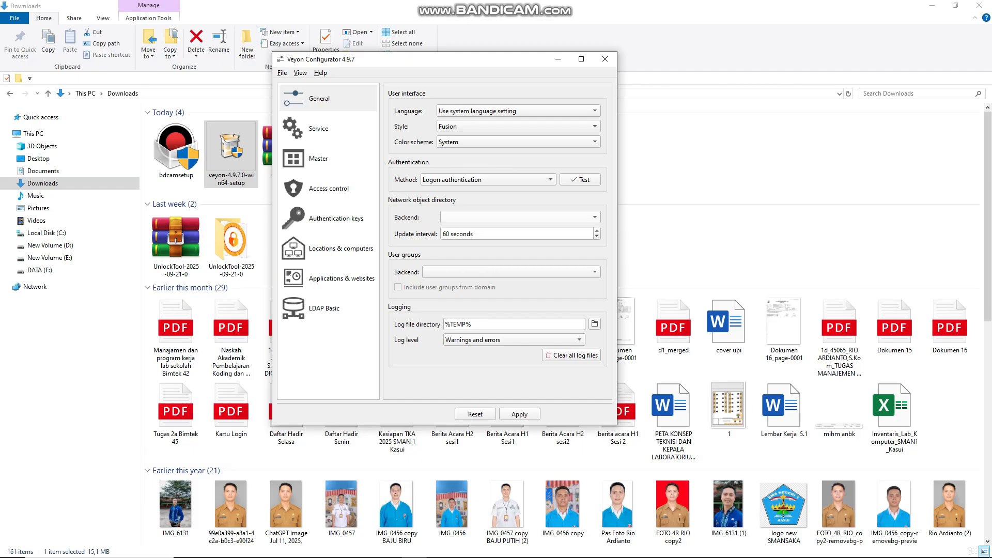
click(328, 98)
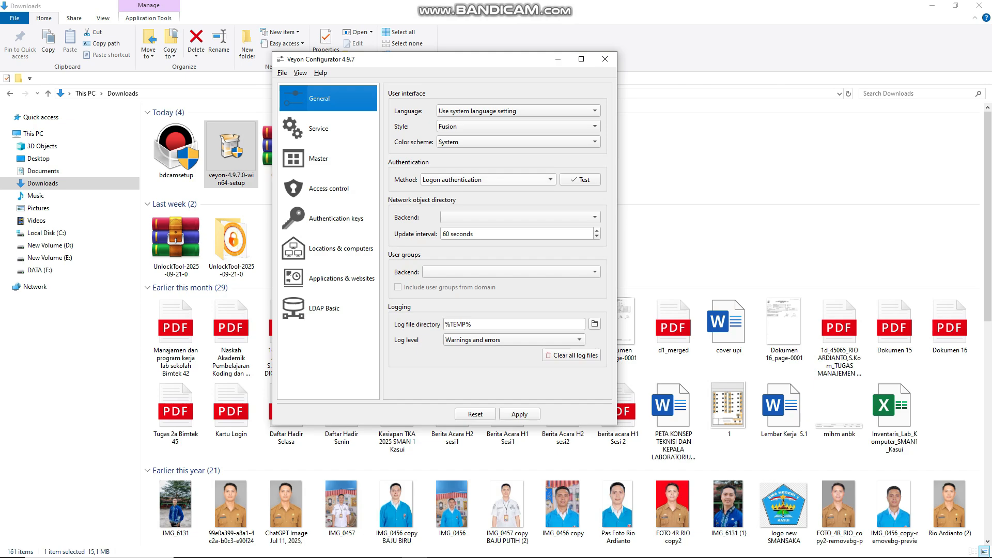
Set the authentication method to Key file authentication in the general settings.
click(488, 180)
click(487, 180)
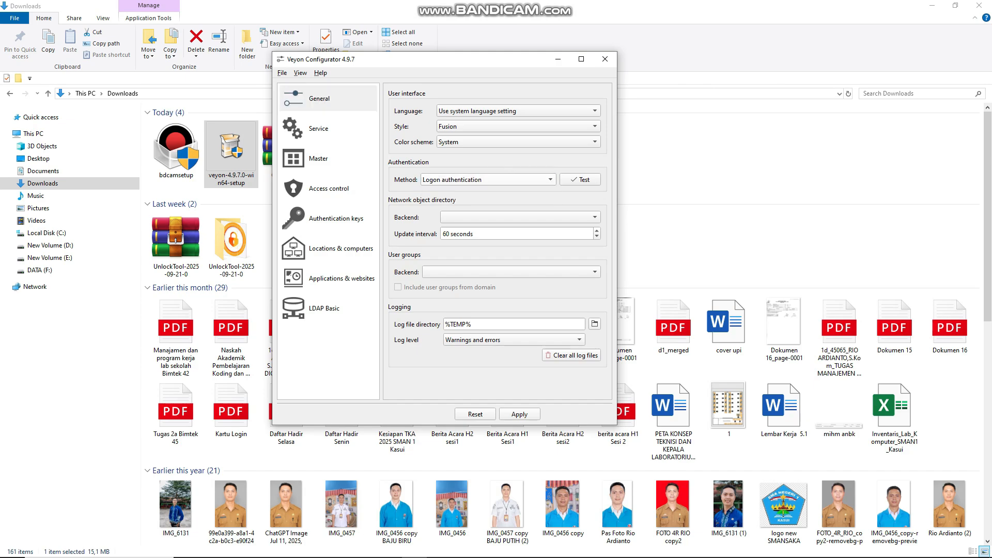
click(488, 180)
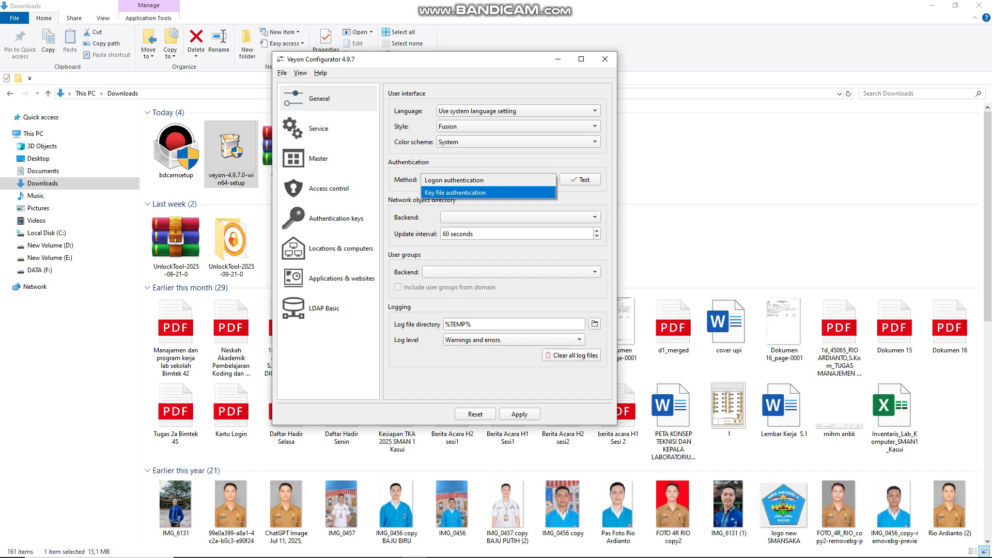
click(487, 193)
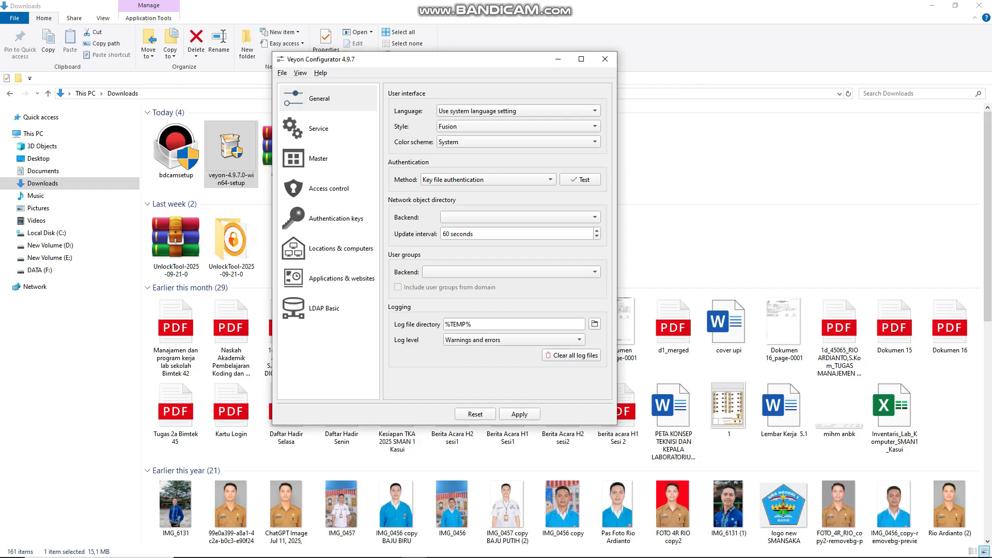
Apply the configuration and delete the existing public key from the available authentication keys.
click(328, 219)
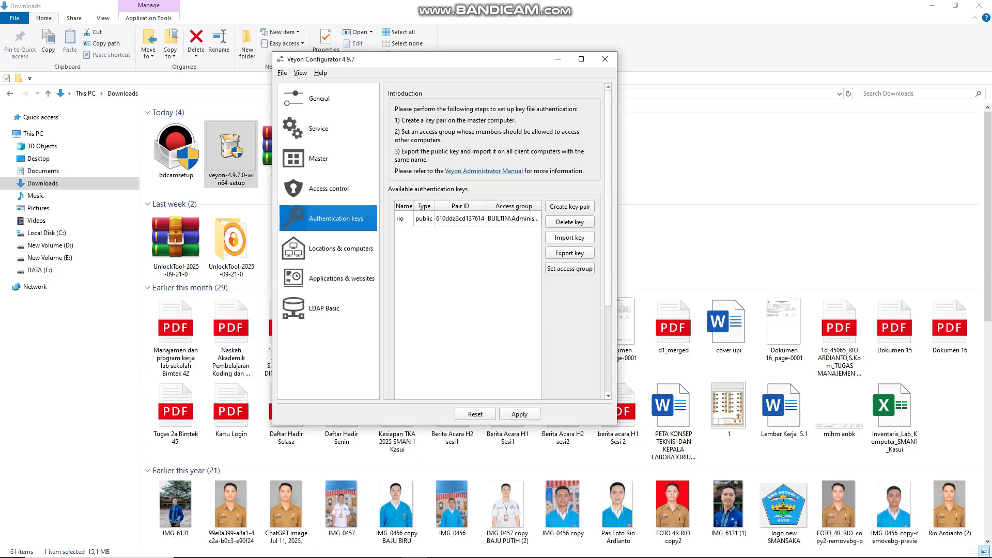
click(459, 218)
click(520, 414)
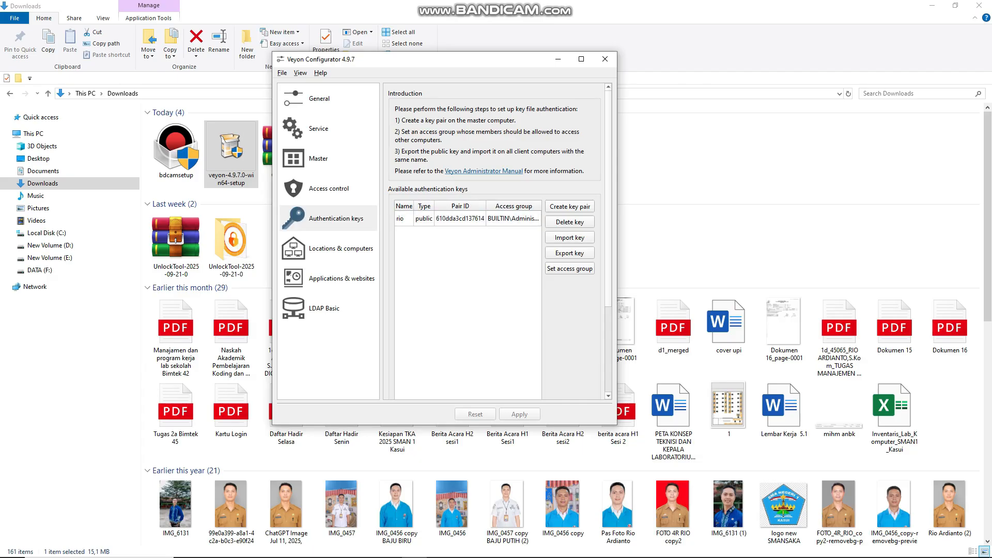
click(460, 218)
click(569, 222)
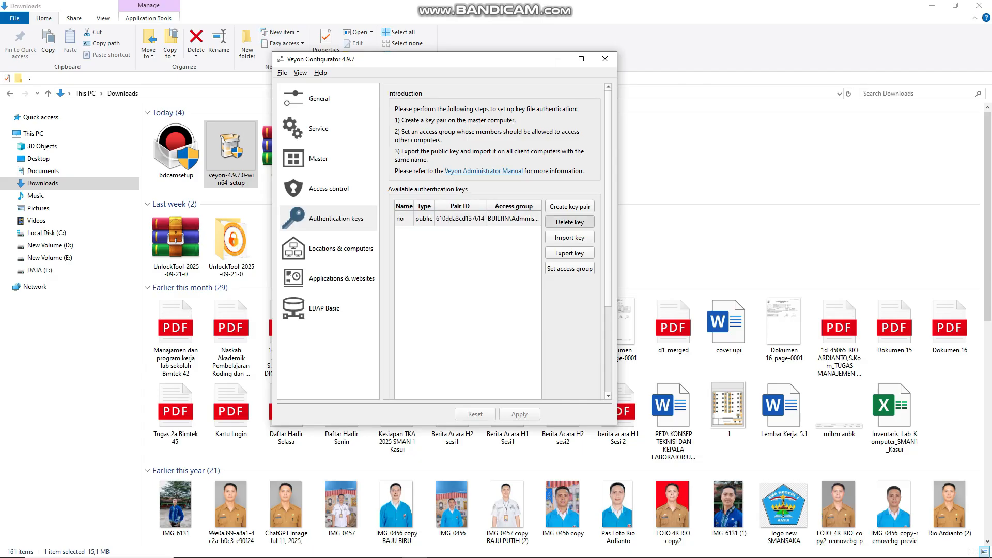
click(469, 252)
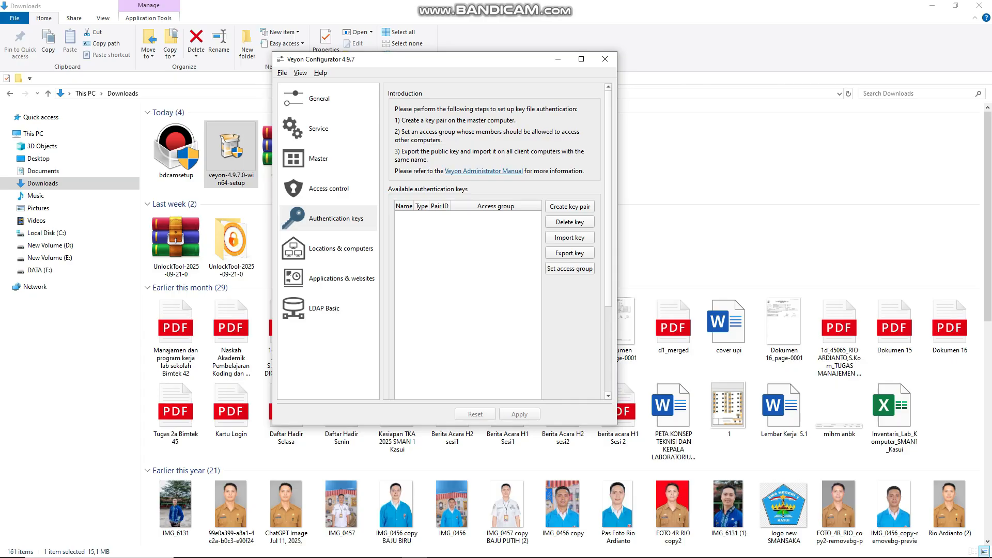
click(569, 253)
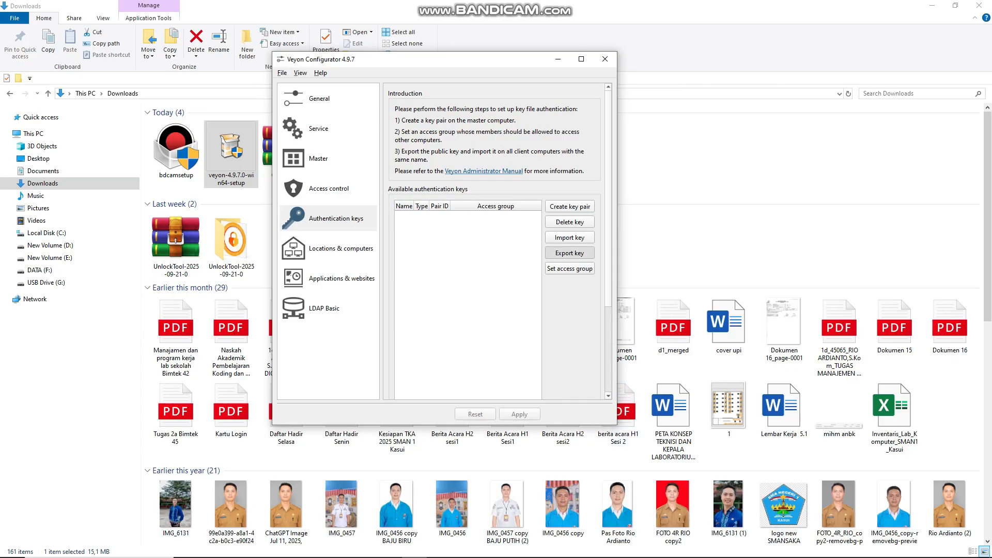
click(491, 206)
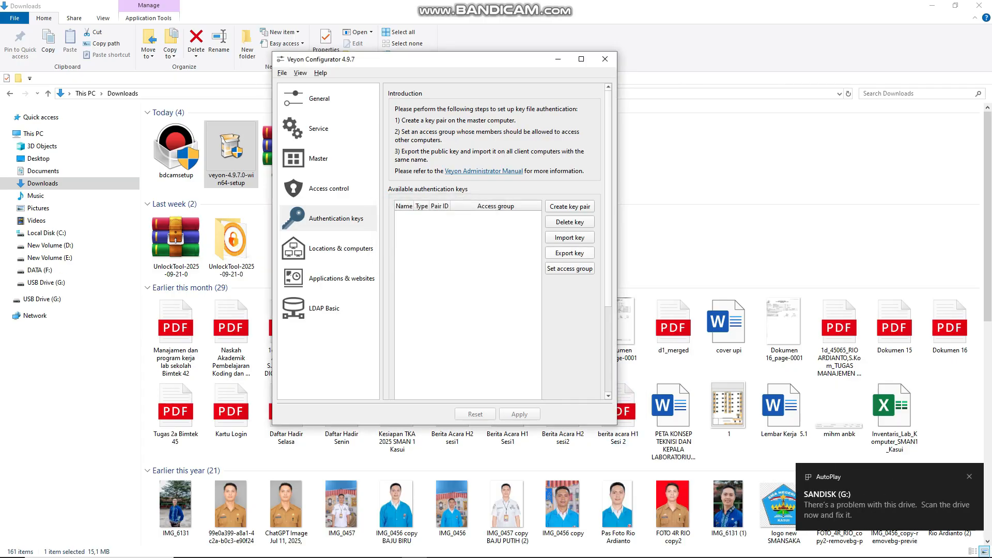
click(569, 253)
key(Return)
key(Return)
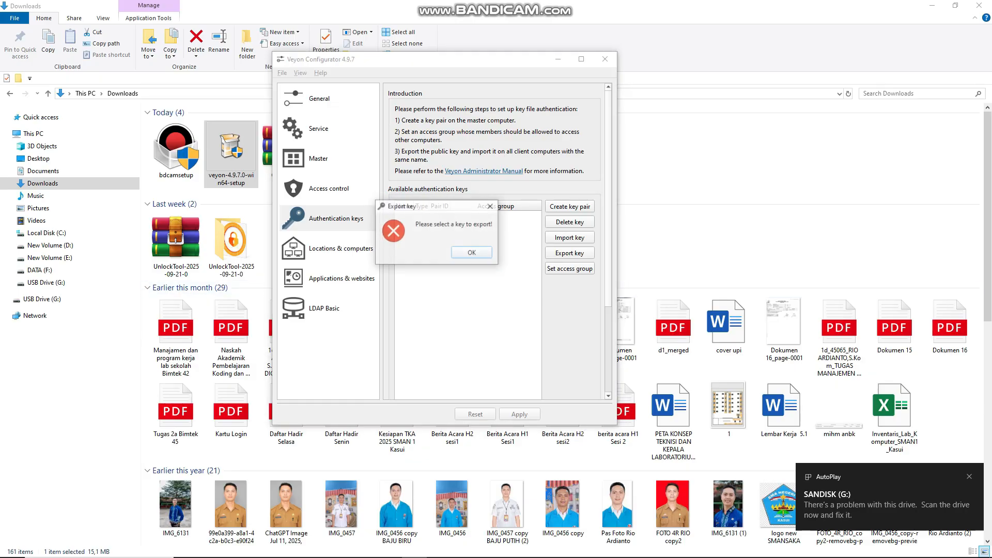
key(Return)
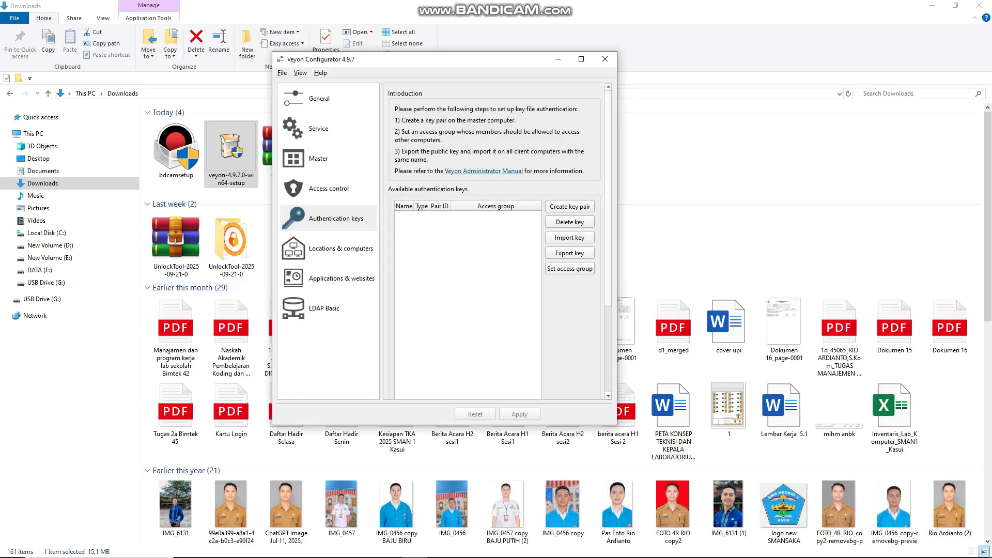
Import the authentication key file rio_public_key.pem from USB Drive (G:) into the available authentication keys.
click(329, 218)
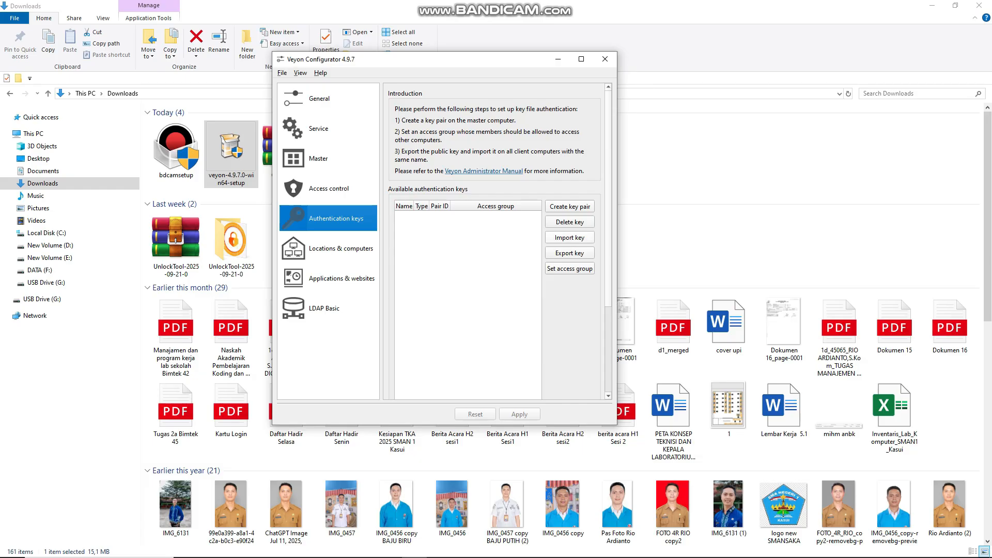
click(569, 237)
click(323, 276)
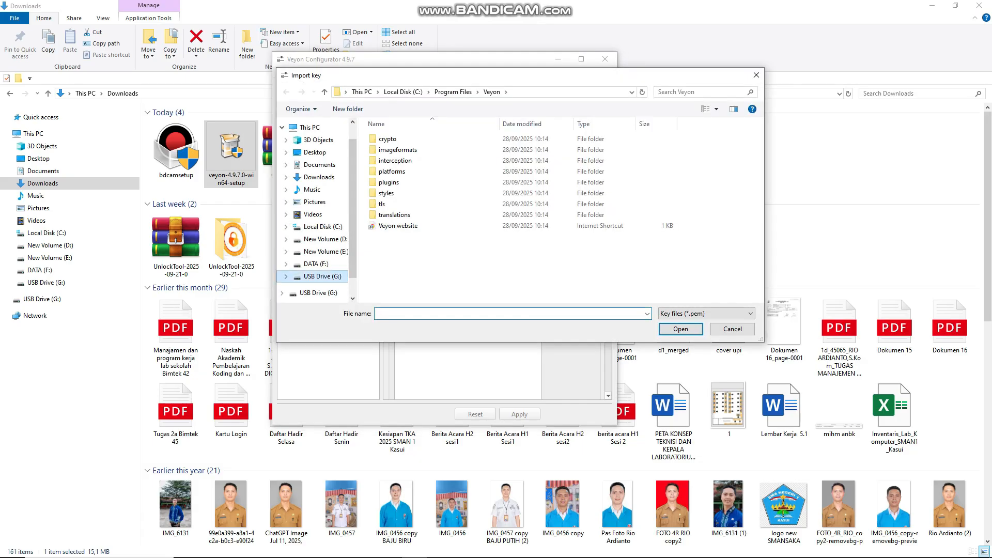
click(405, 215)
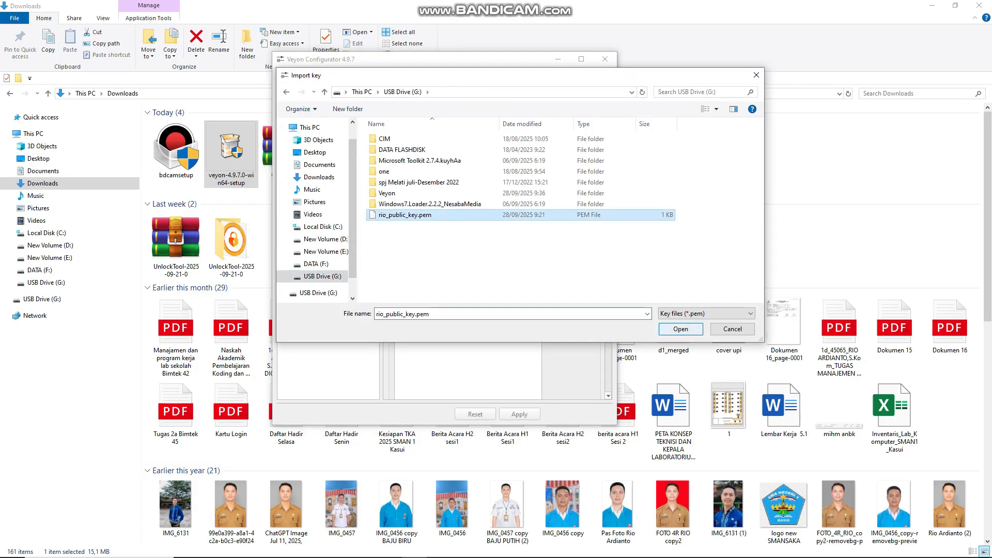
click(681, 329)
click(537, 254)
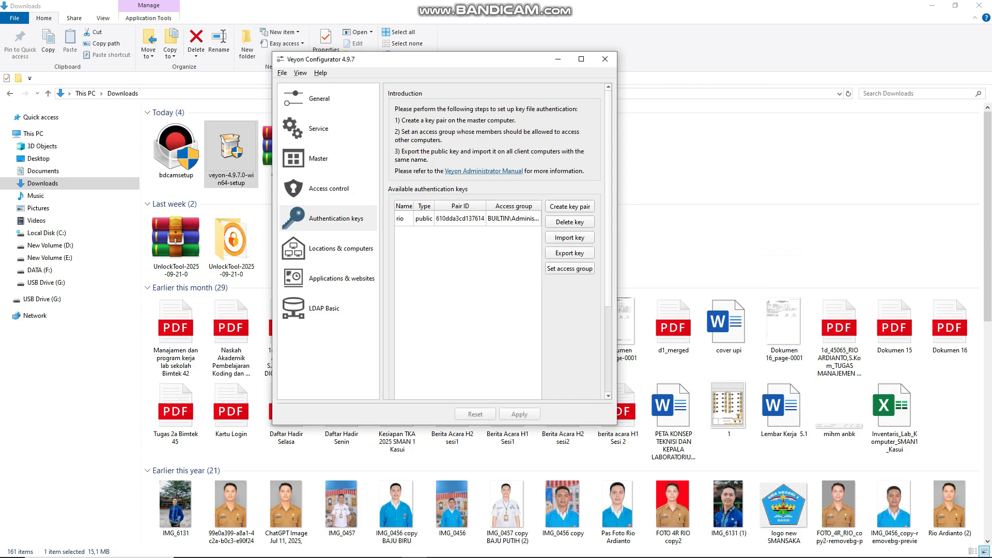
Delete the existing lab_rio location from the builtin directory and add a new location.
click(329, 249)
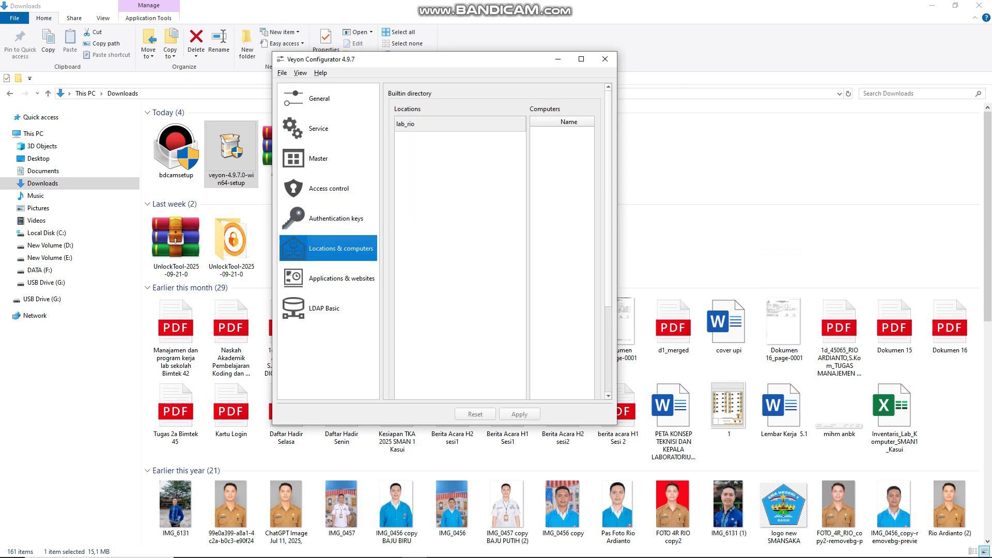
click(460, 124)
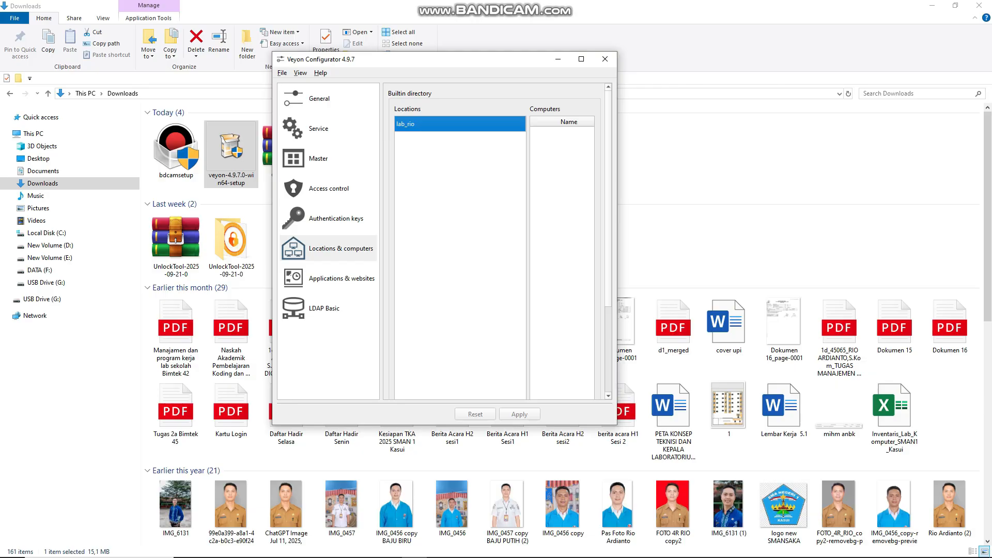
scroll(494, 241, down, 4)
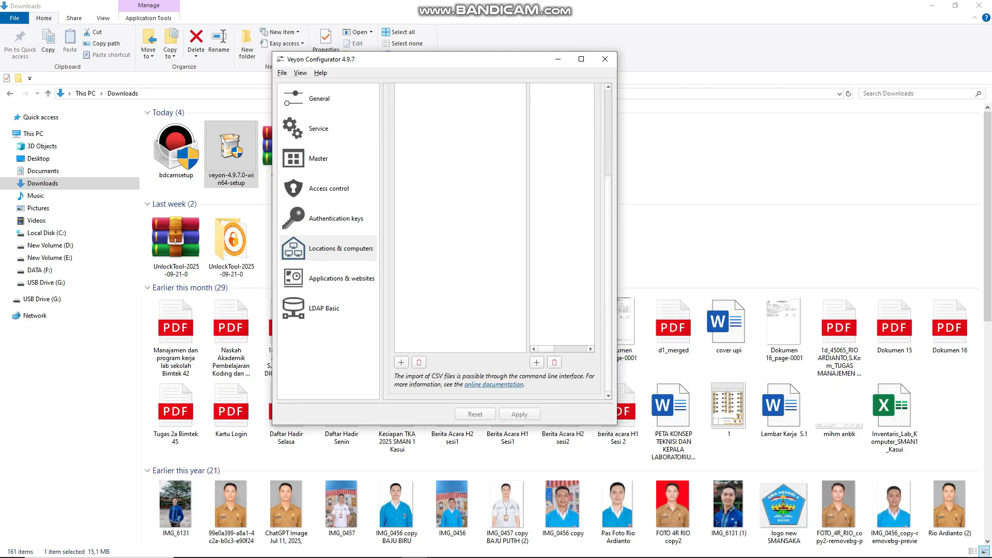
click(536, 362)
scroll(494, 241, up, 4)
click(460, 124)
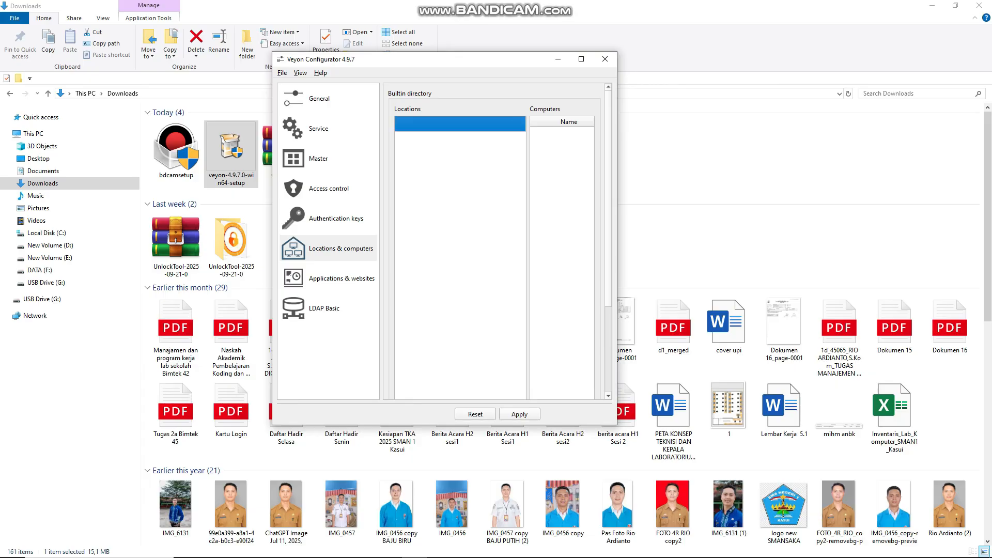
scroll(494, 241, down, 4)
scroll(494, 241, up, 4)
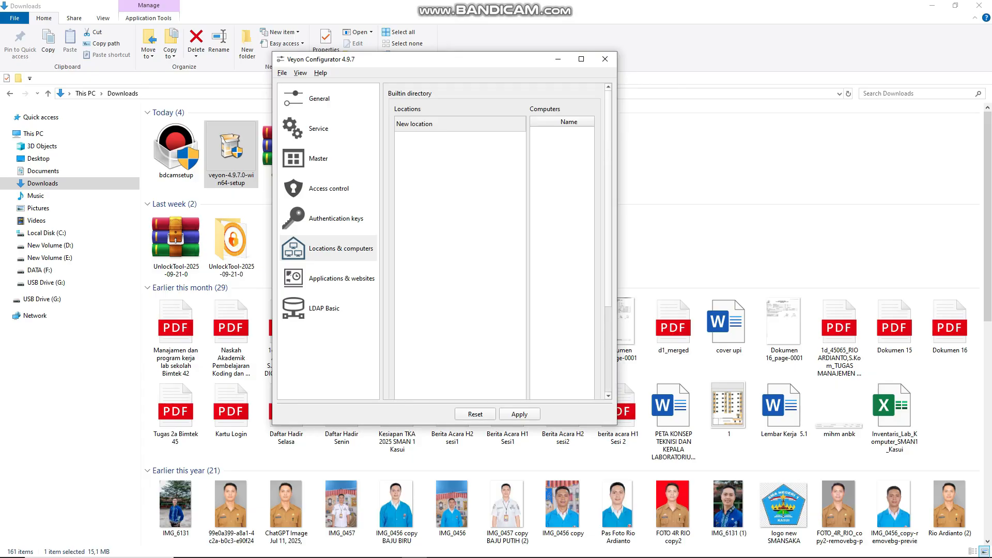
Name the new location lab_rio, then apply the configuration and restart the Veyon service.
double_click(460, 124)
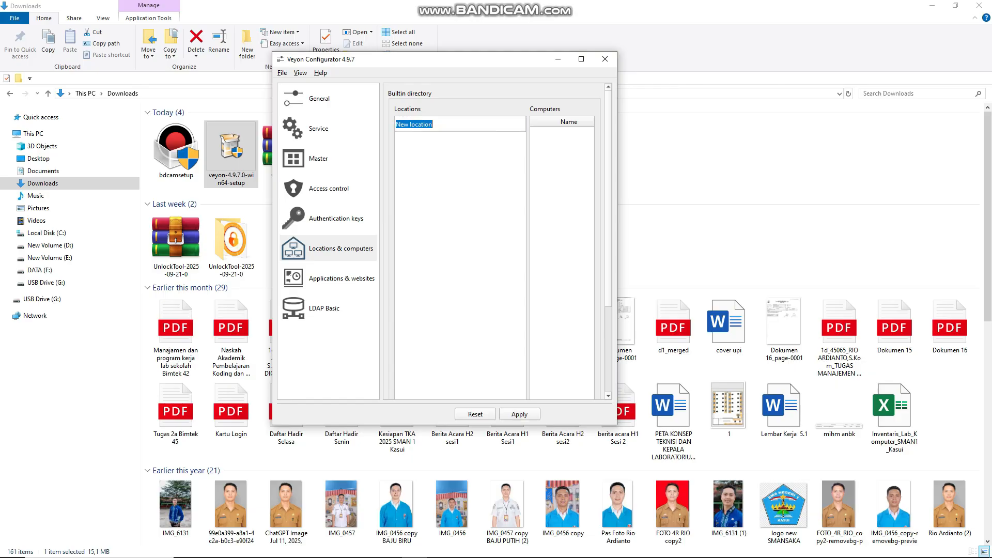
text(lab_rio)
click(519, 414)
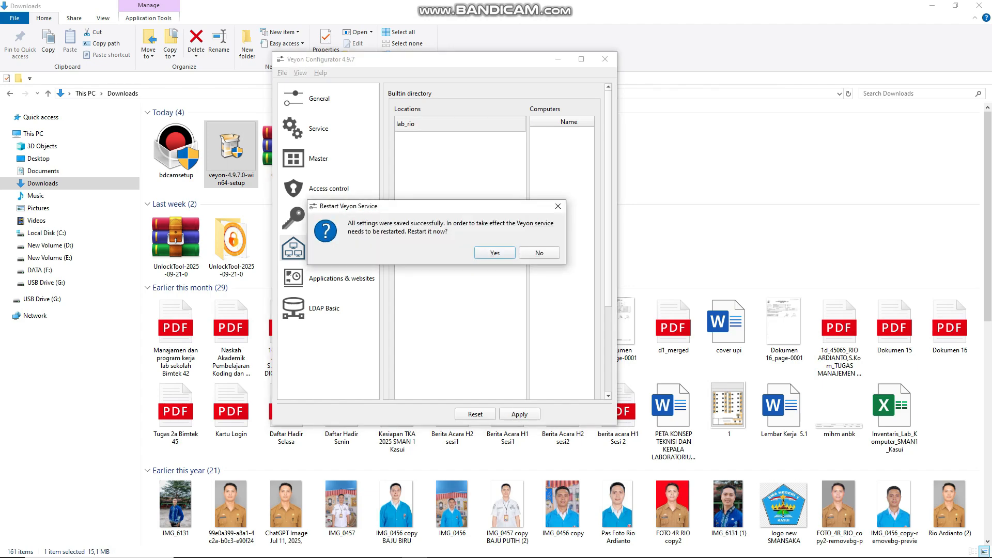
key(Return)
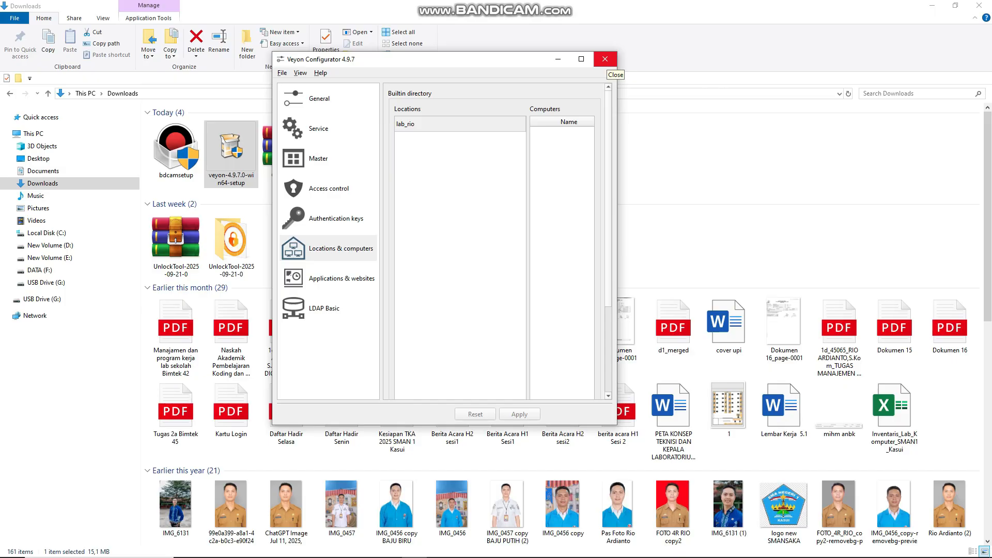
Open the system properties of This PC in File Explorer and look up the client's device name.
click(287, 547)
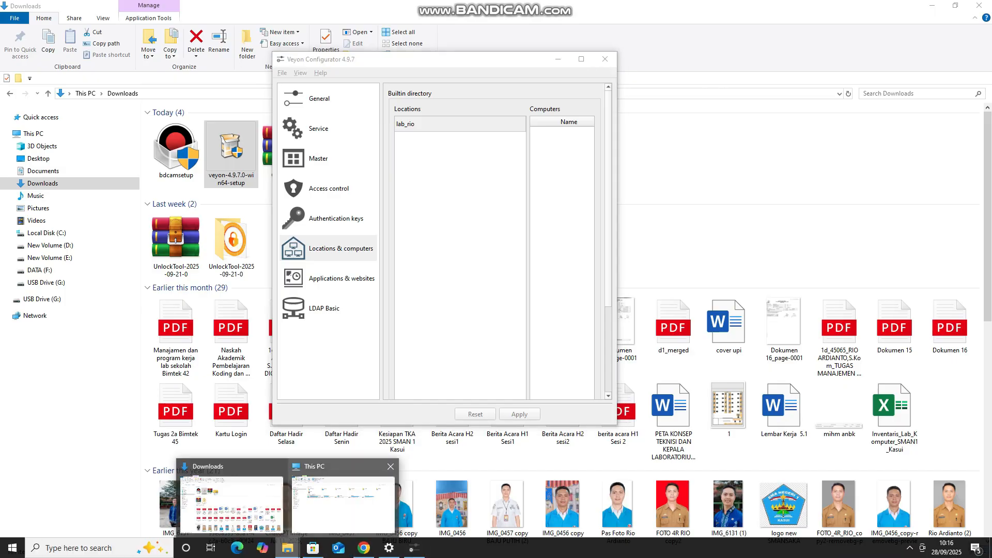
click(342, 504)
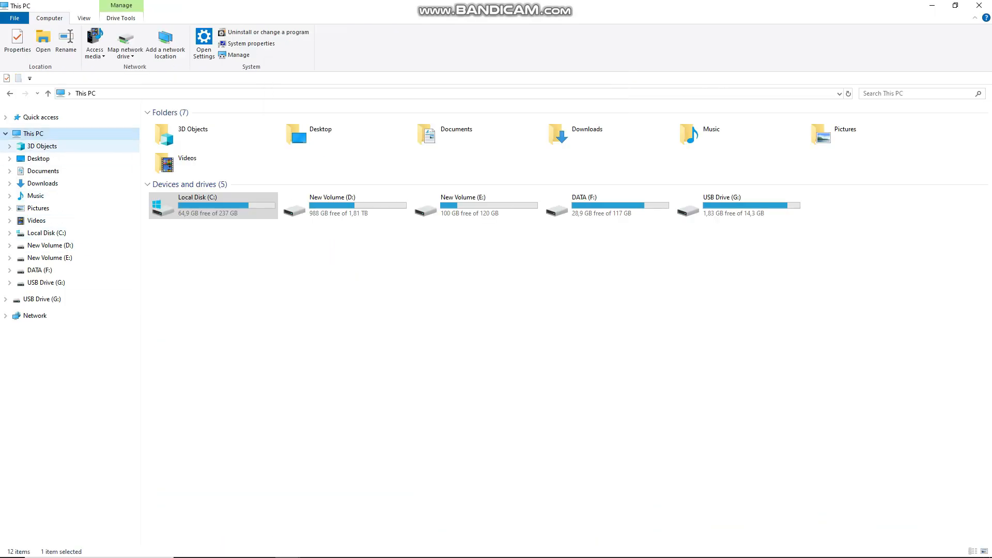
right_click(67, 130)
click(103, 273)
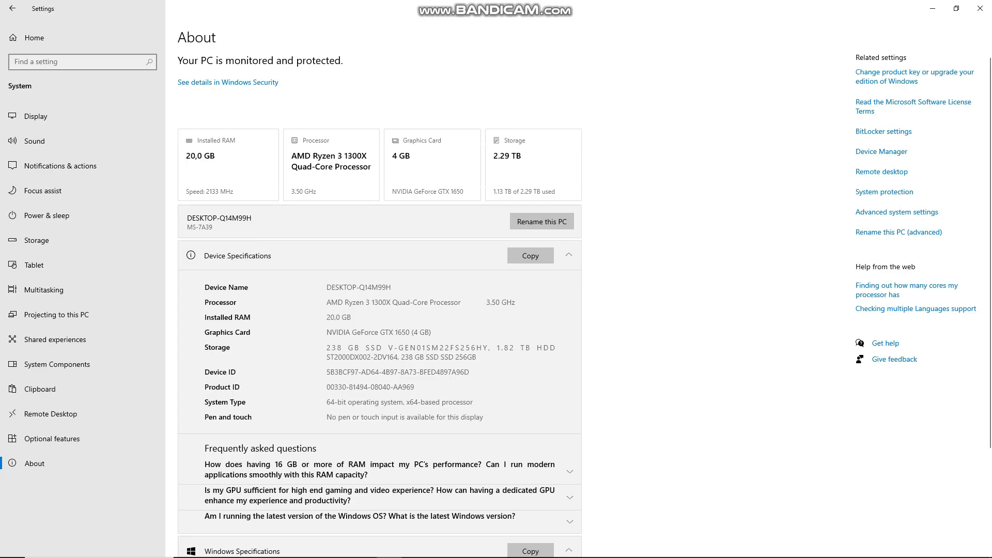
key(super)
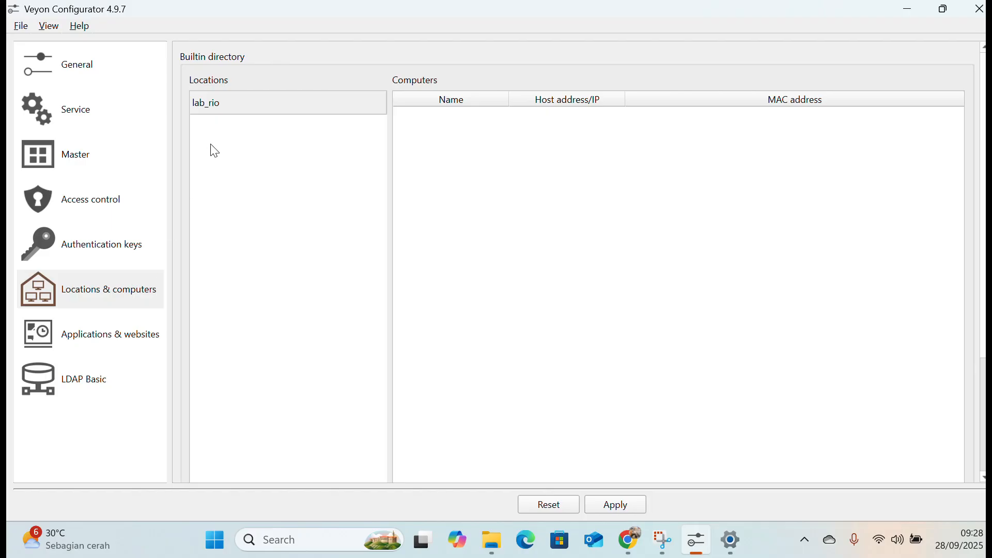
In the master's Veyon Configurator, add a computer to the lab_rio location and name it DESKTOP-Q14M99H.
click(295, 109)
scroll(434, 227, down, 5)
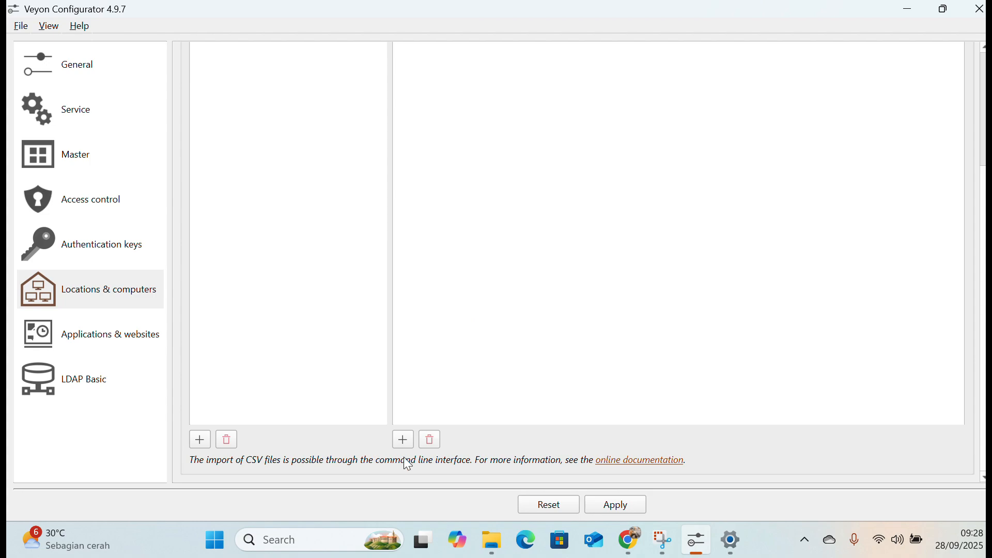
click(403, 439)
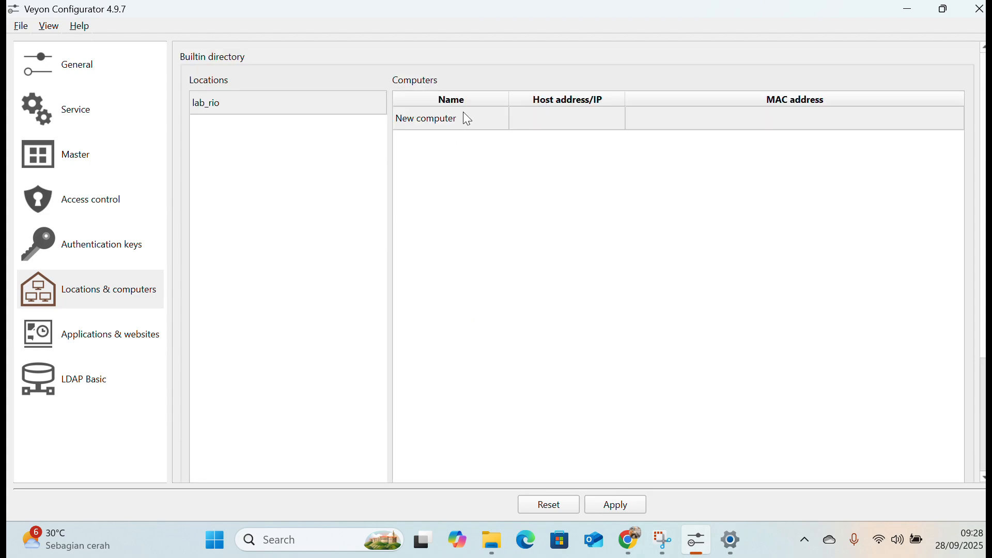
click(466, 118)
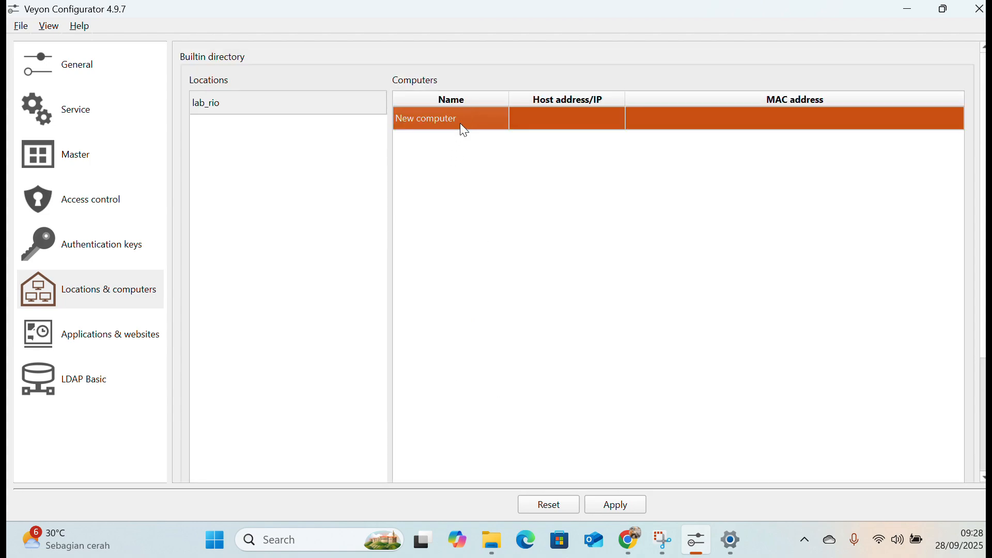
double_click(460, 123)
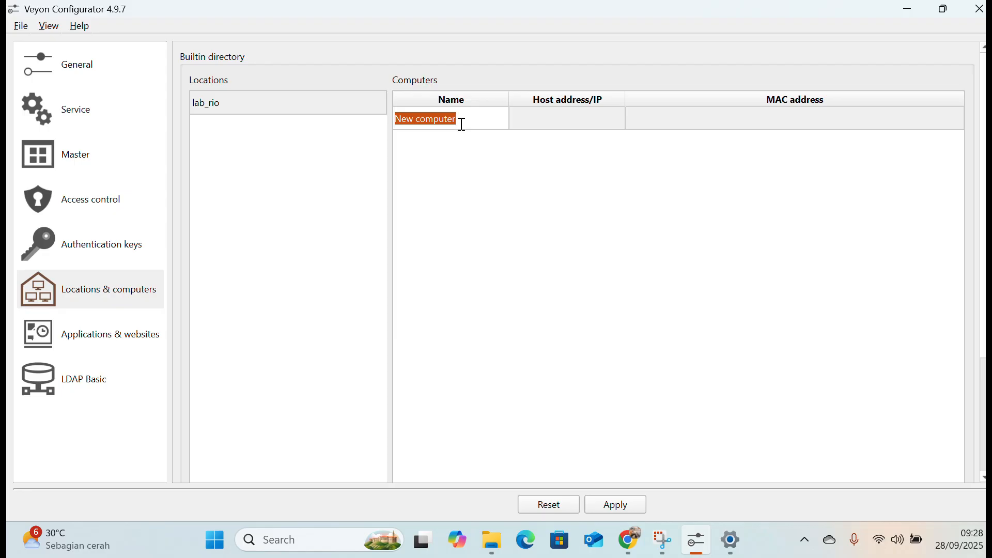
text(DES)
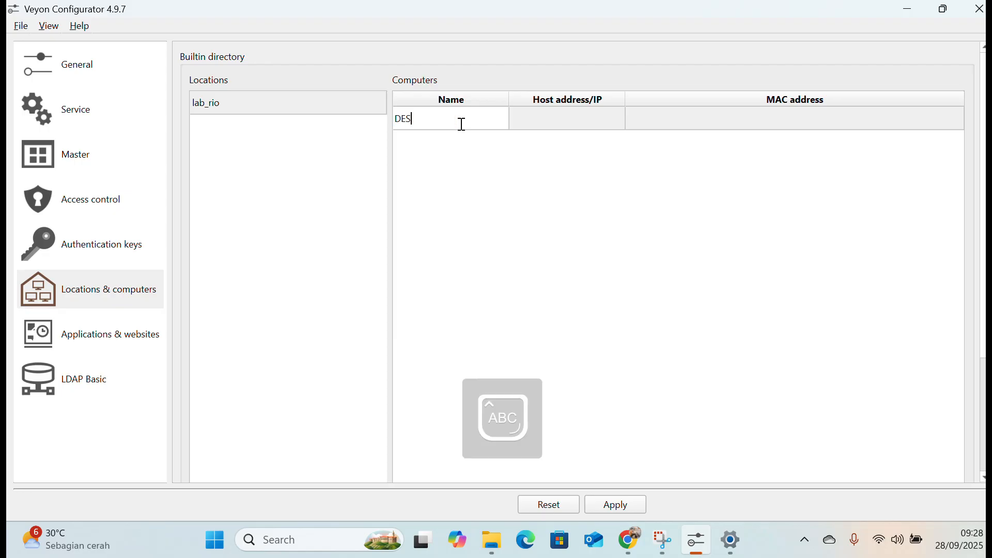
text(KTOP)
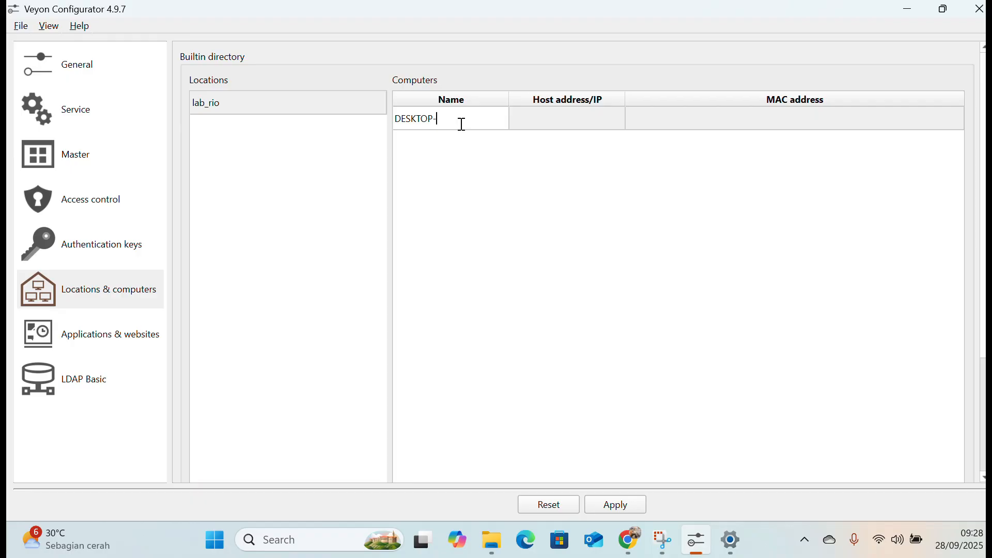
text(-Q14M99H)
Copy the computer name DESKTOP-Q14M99H into the same computer's host address.
drag(485, 119, 394, 122)
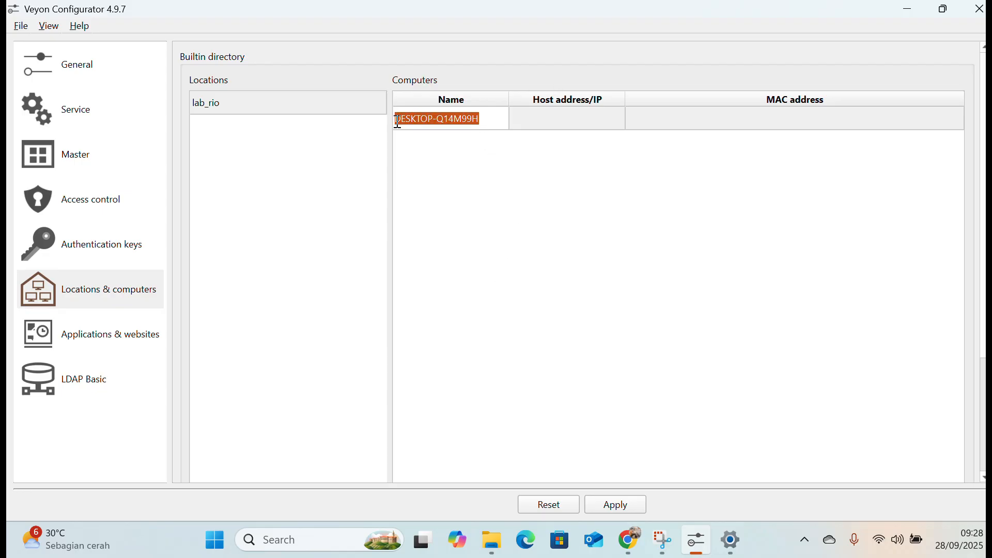
right_click(424, 120)
click(457, 187)
double_click(568, 119)
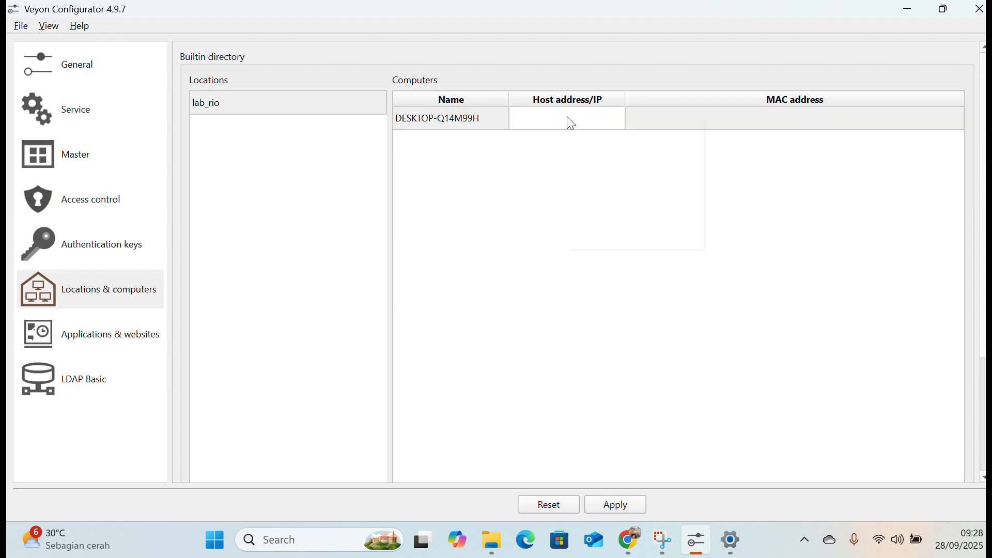
right_click(569, 120)
click(592, 202)
Apply the computer entry settings and restart the Veyon service on the master.
scroll(568, 232, down, 3)
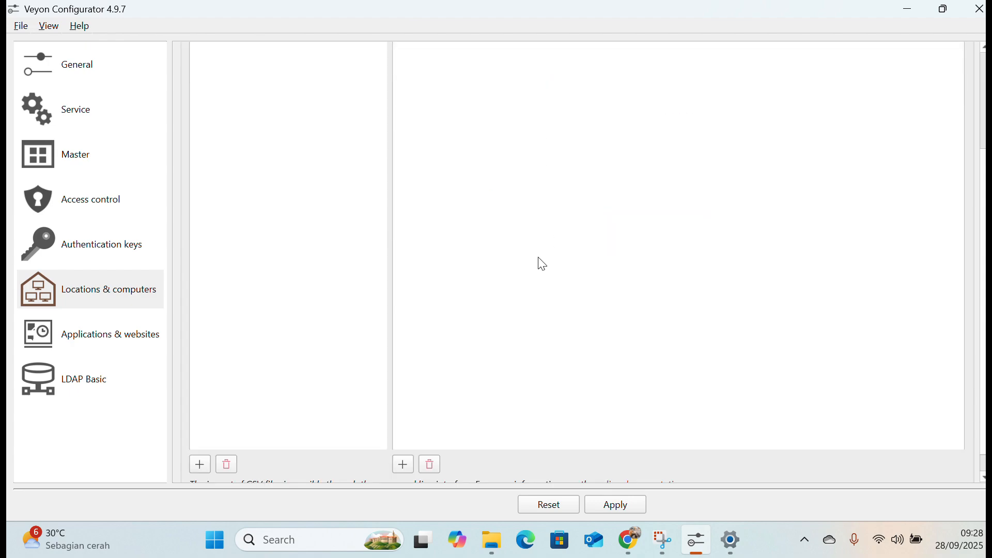
click(617, 509)
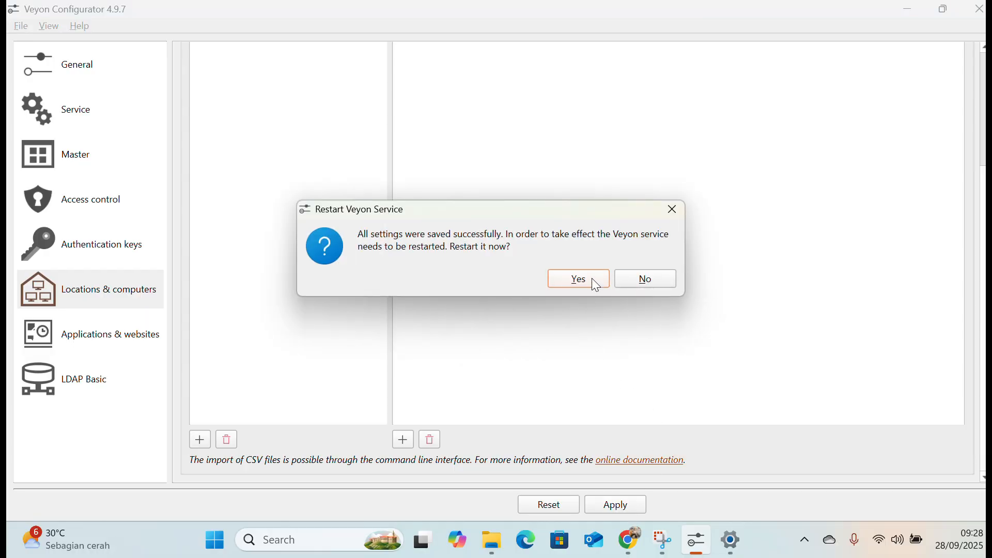
click(597, 282)
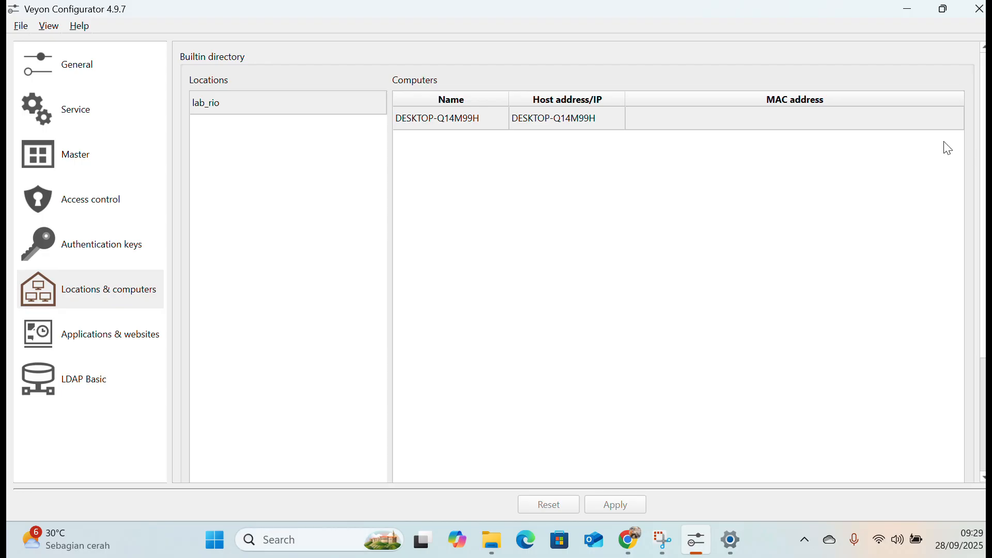
Minimize the Veyon Configurator and Settings windows to show the desktop.
click(905, 9)
click(904, 9)
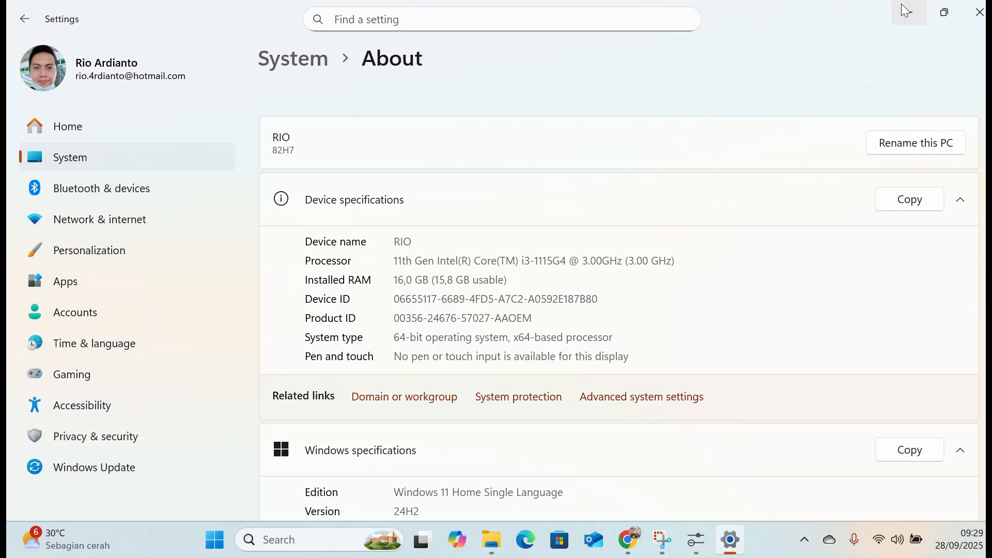
click(904, 10)
click(904, 9)
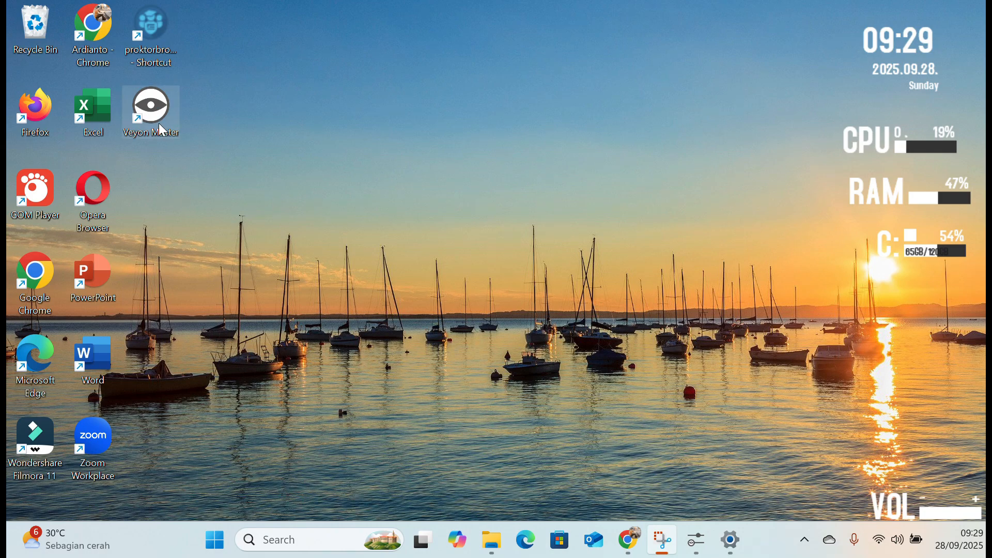
click(696, 540)
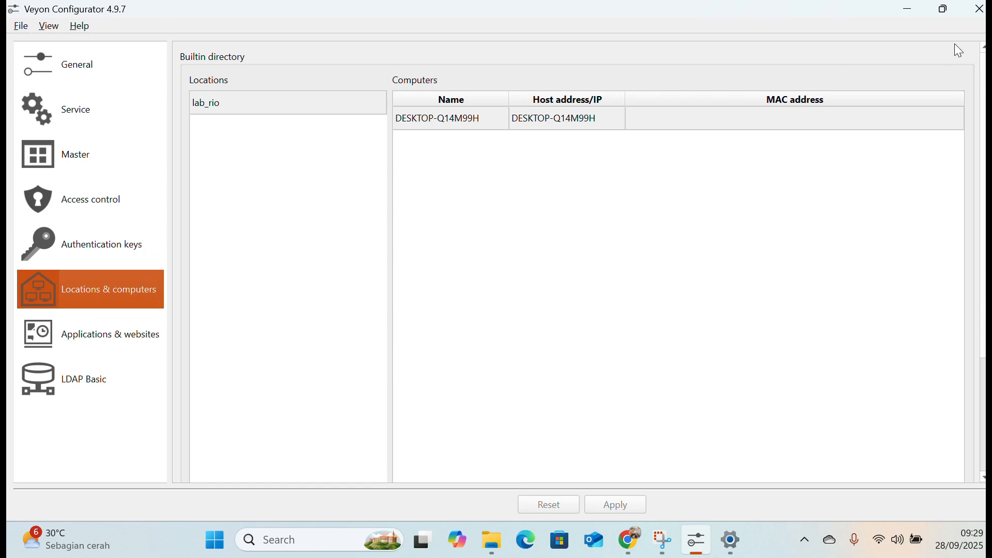
click(908, 12)
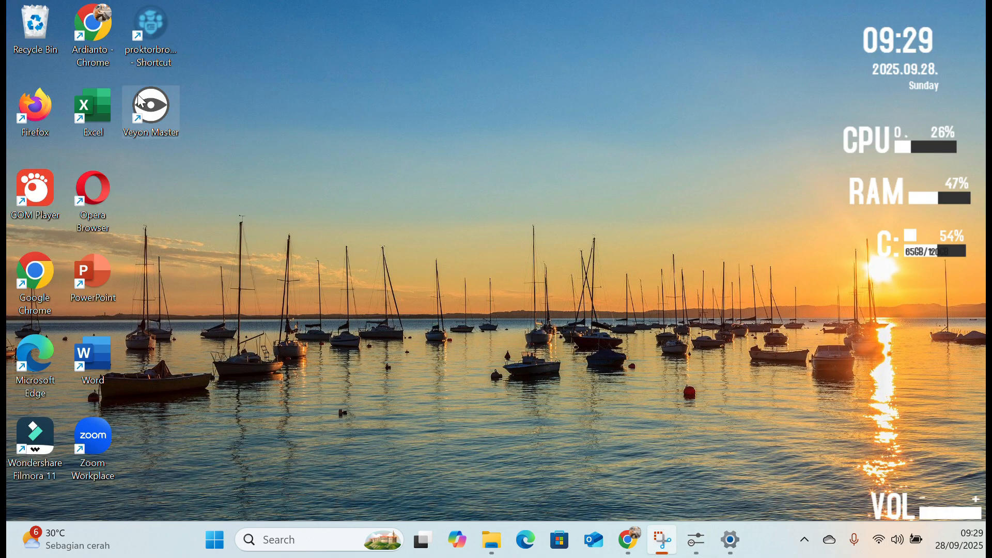
Open Veyon Master, enable the lab_rio location for monitoring and view the client computer's connection details.
double_click(151, 103)
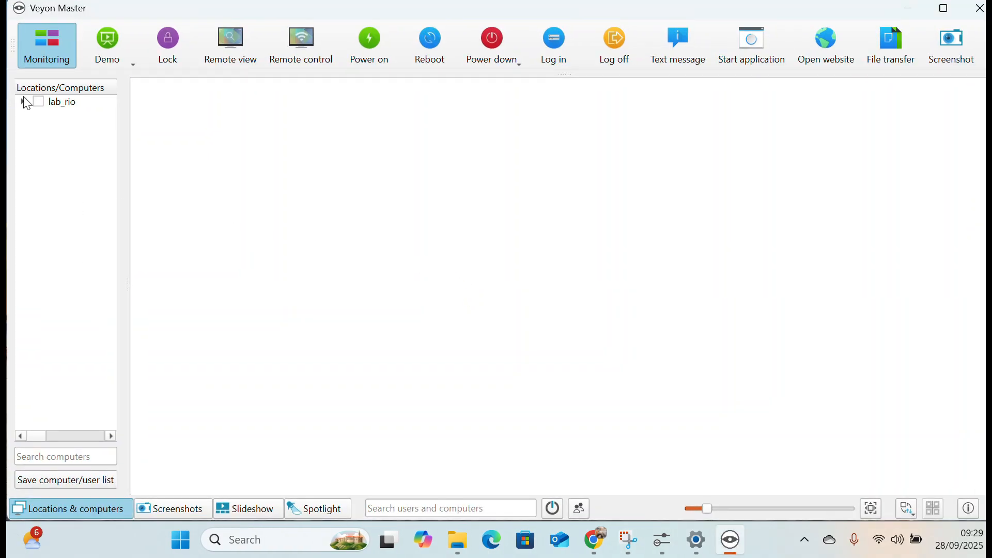
click(38, 102)
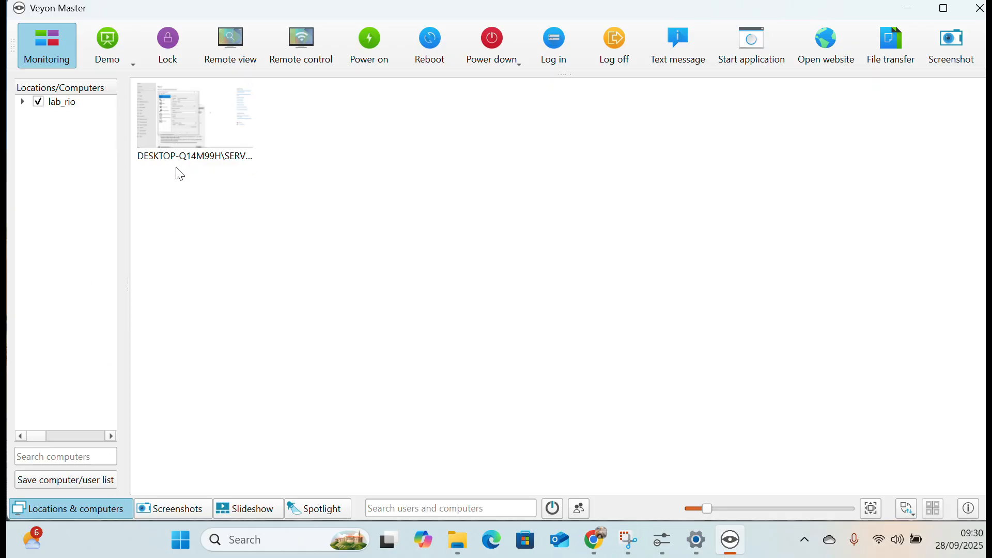
mouse_move(195, 140)
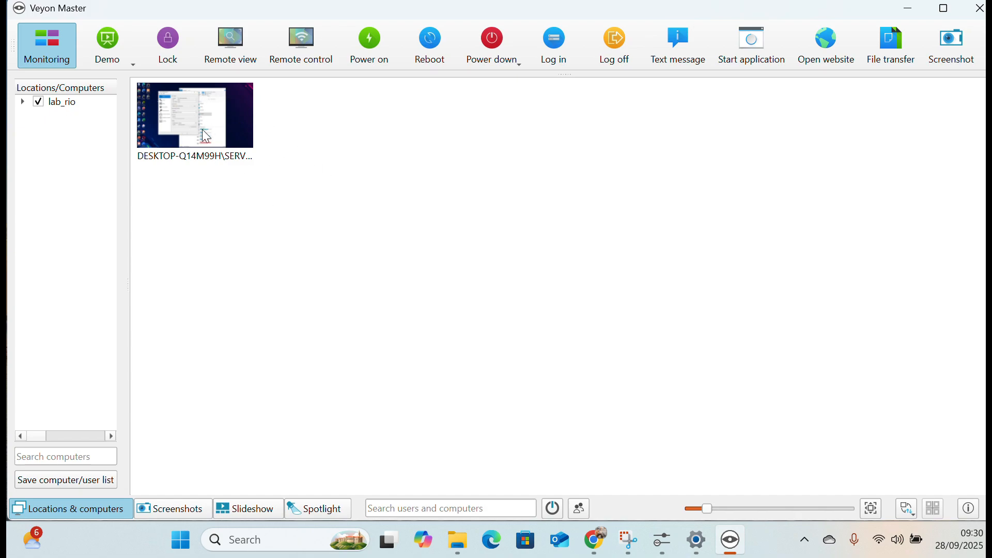
mouse_move(233, 118)
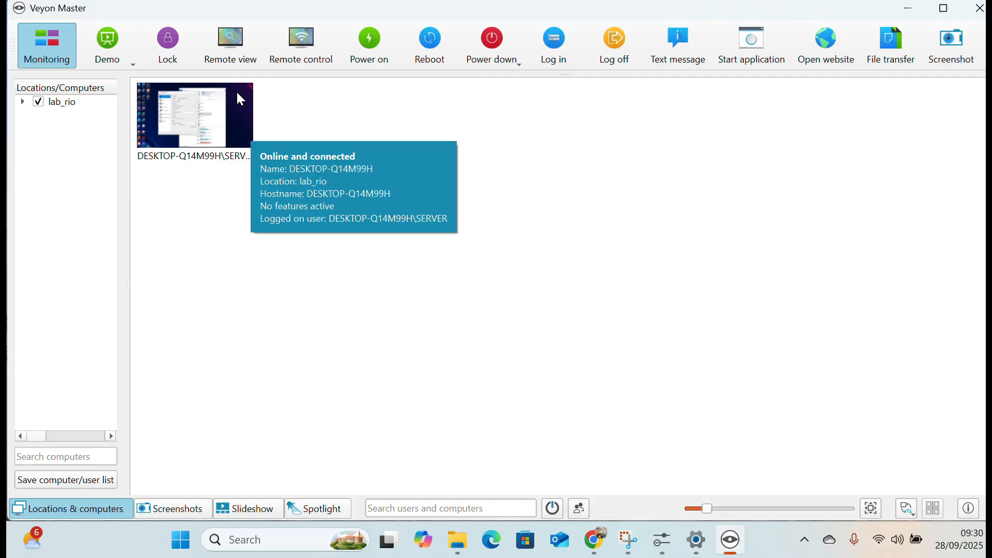
Open a remote access session to the client computer in lab_rio, view its screen and close the session.
click(194, 114)
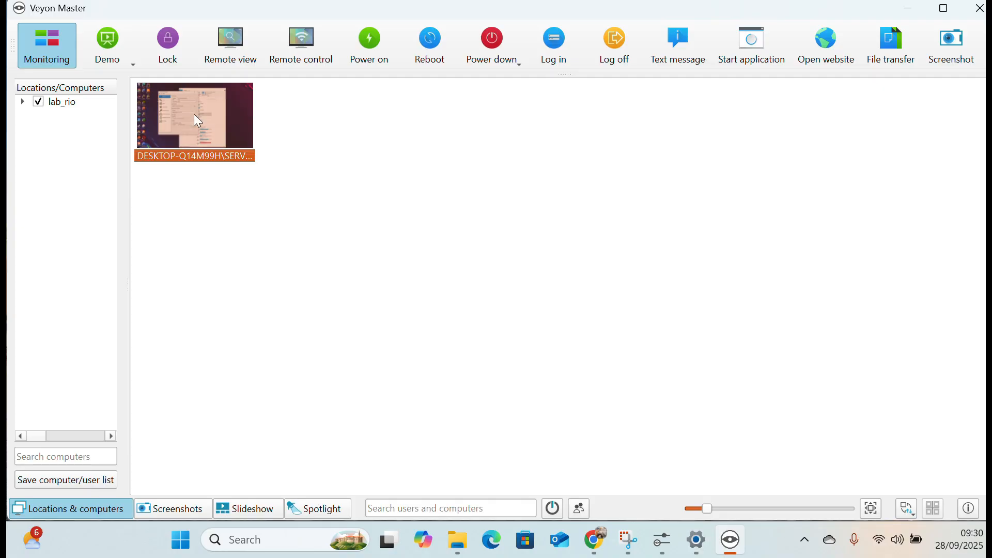
double_click(215, 115)
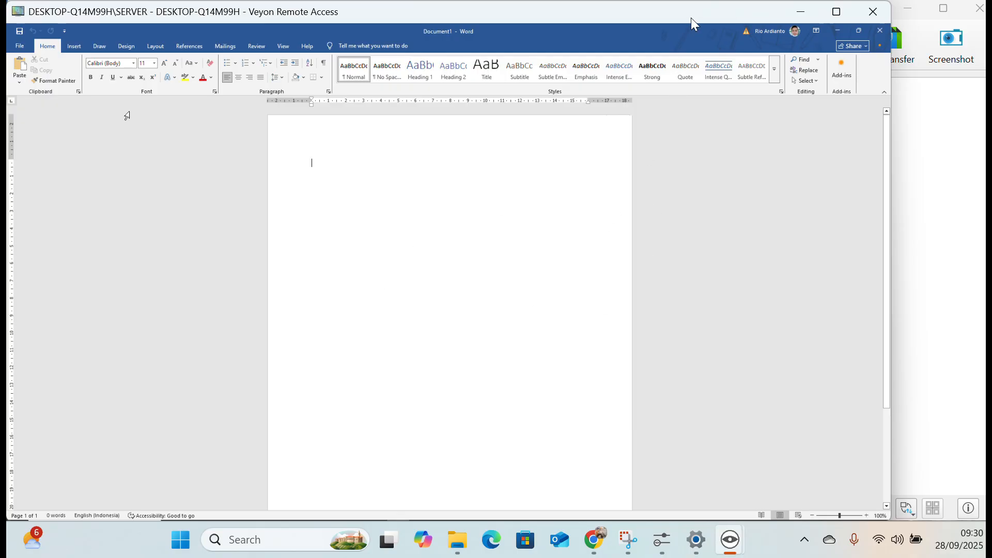
click(872, 12)
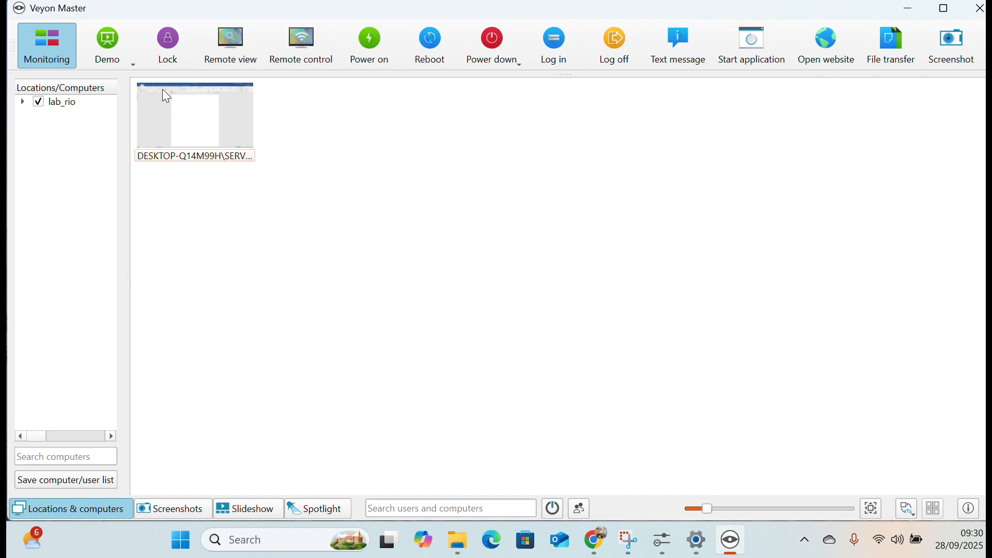
Lock the screen and input devices of the client computer.
click(171, 50)
mouse_move(204, 121)
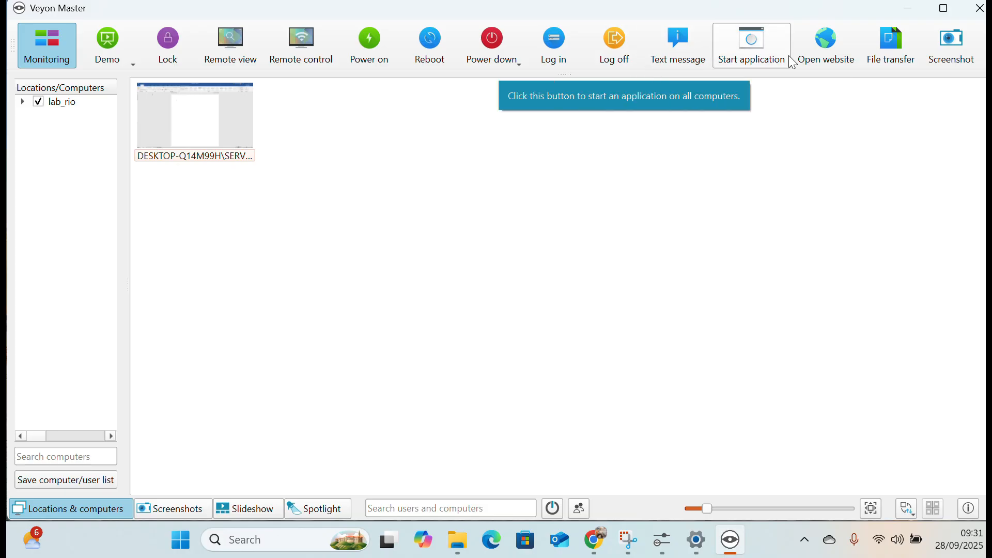
Send the text message "WAKTU PENGGUNAAN SELESAI" to the client computer.
click(685, 37)
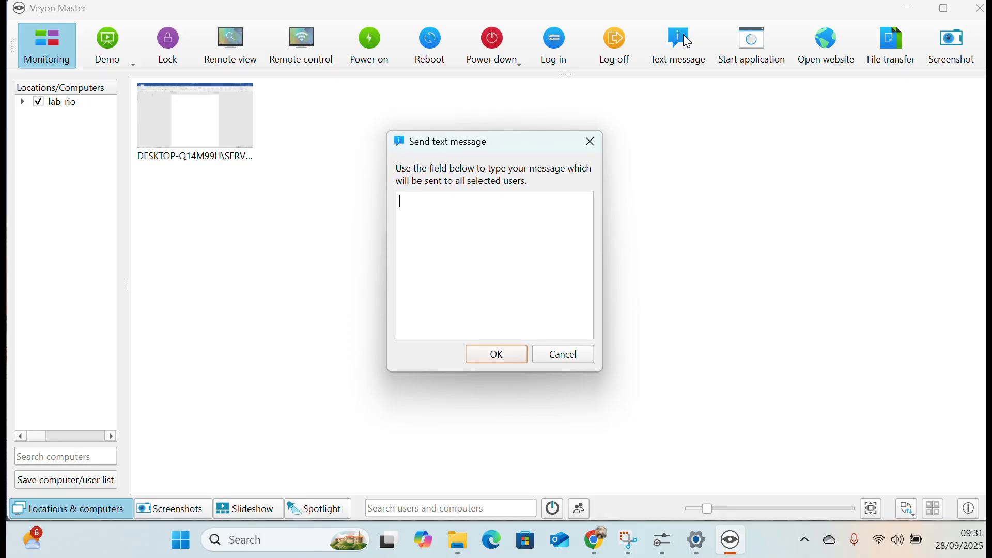
text(WAKTU PENGGUNAA)
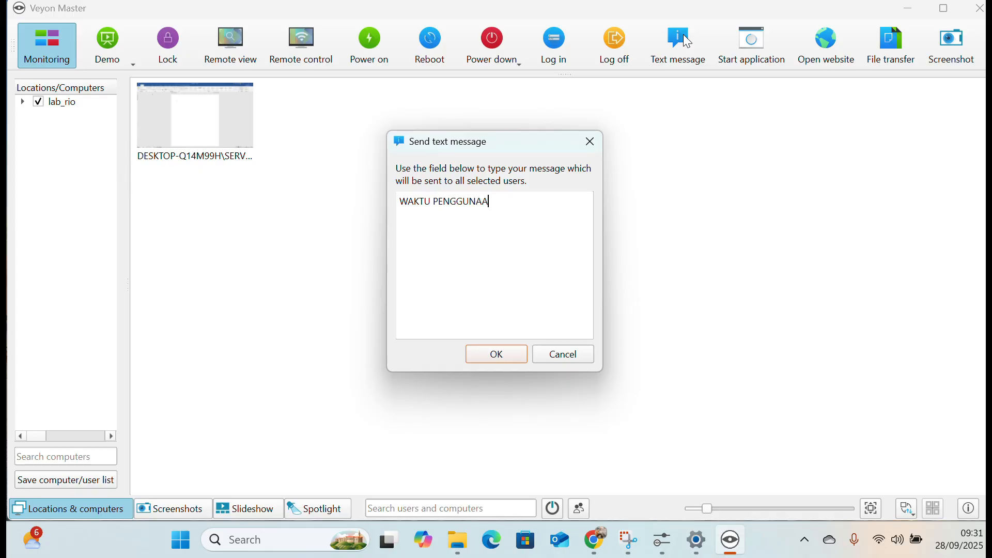
text(N SELESAI)
click(512, 355)
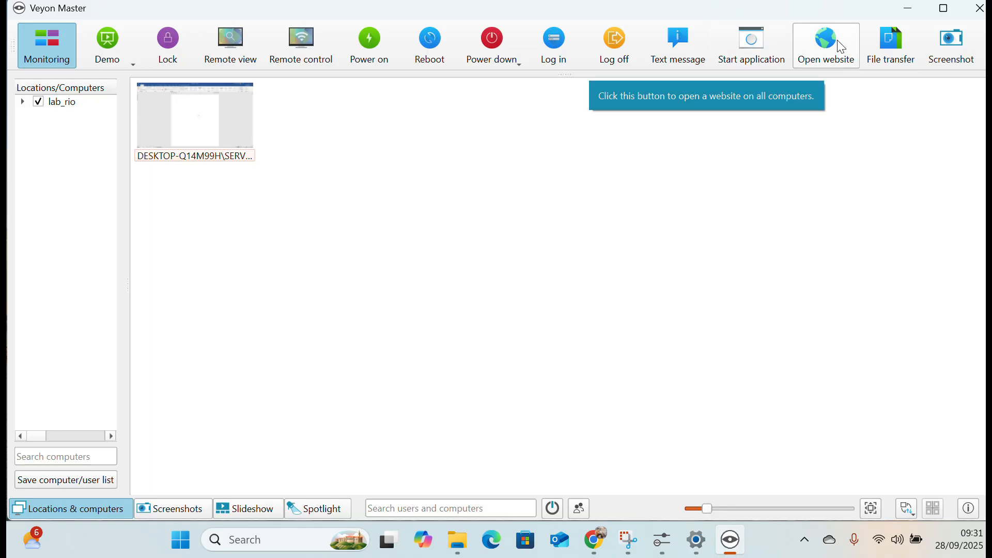
Transfer the Word document "prosedur praktikum termokimia FIX" from the Documents folder to the client computer using Transfer only.
click(897, 60)
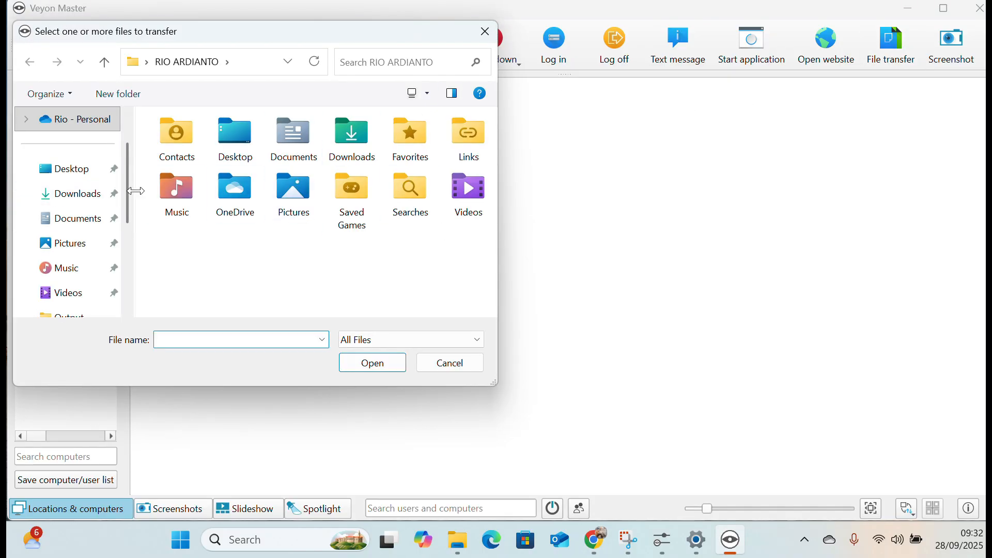
click(83, 227)
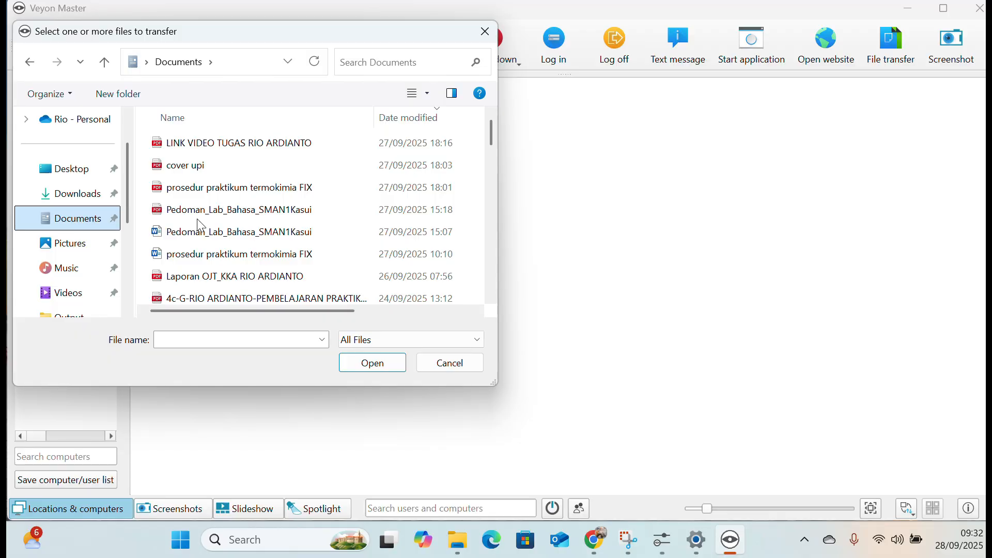
scroll(304, 245, down, 2)
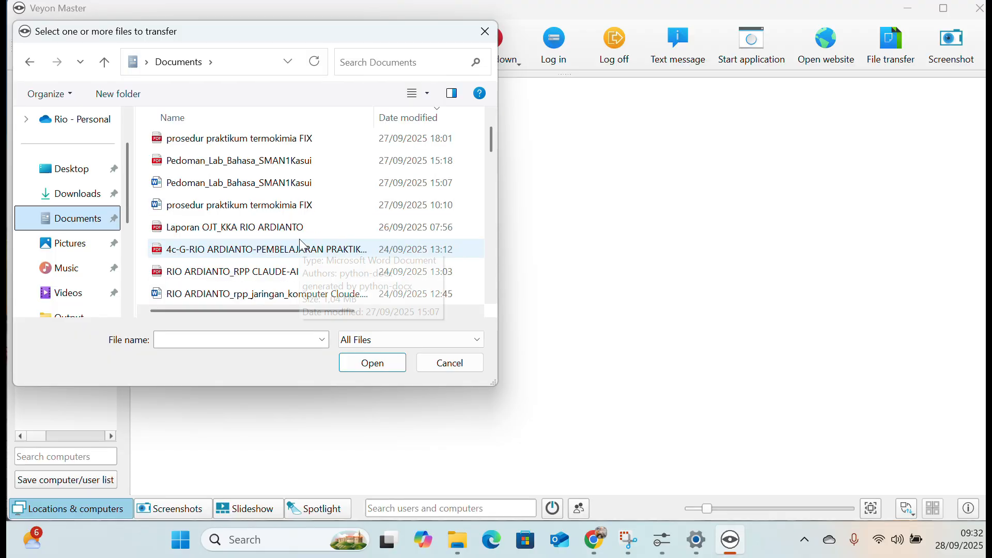
click(304, 206)
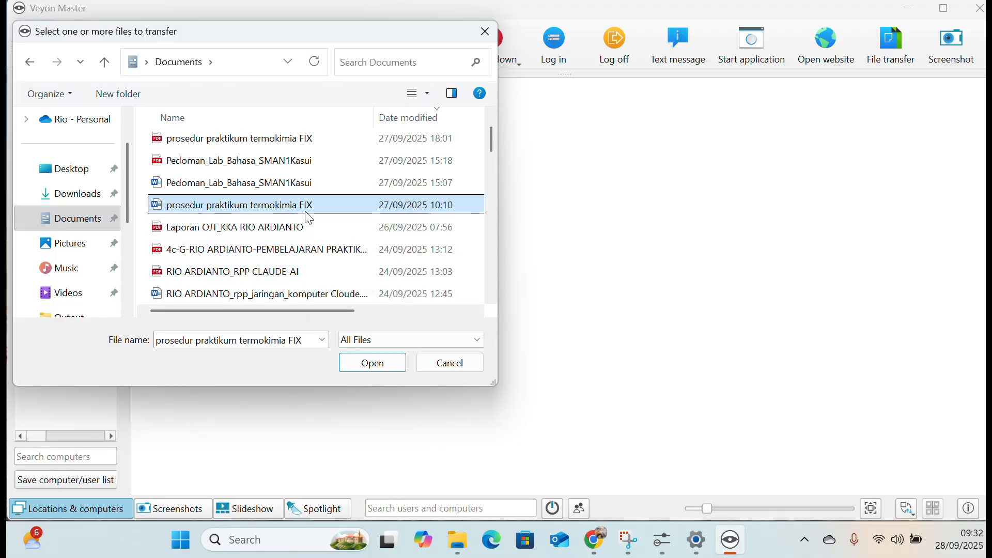
click(387, 365)
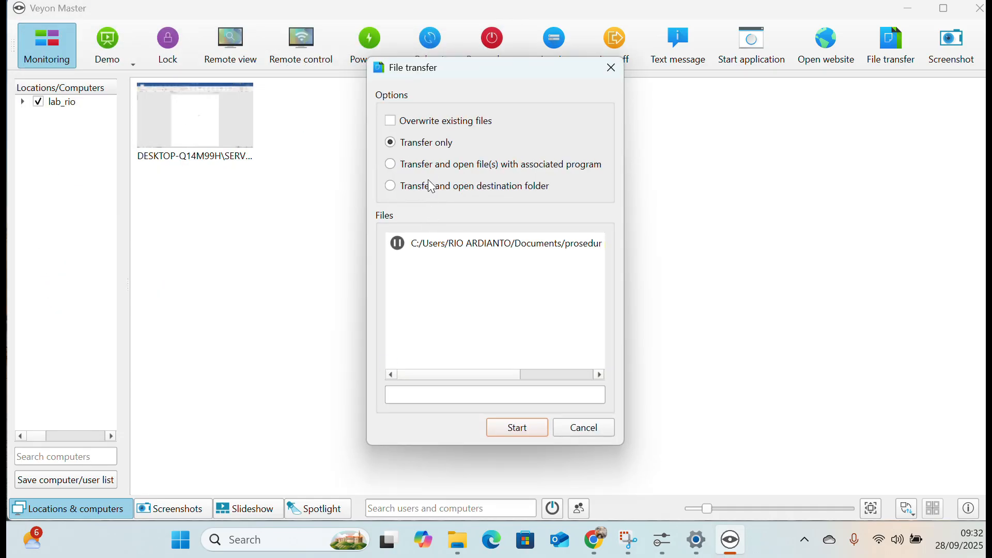
click(518, 428)
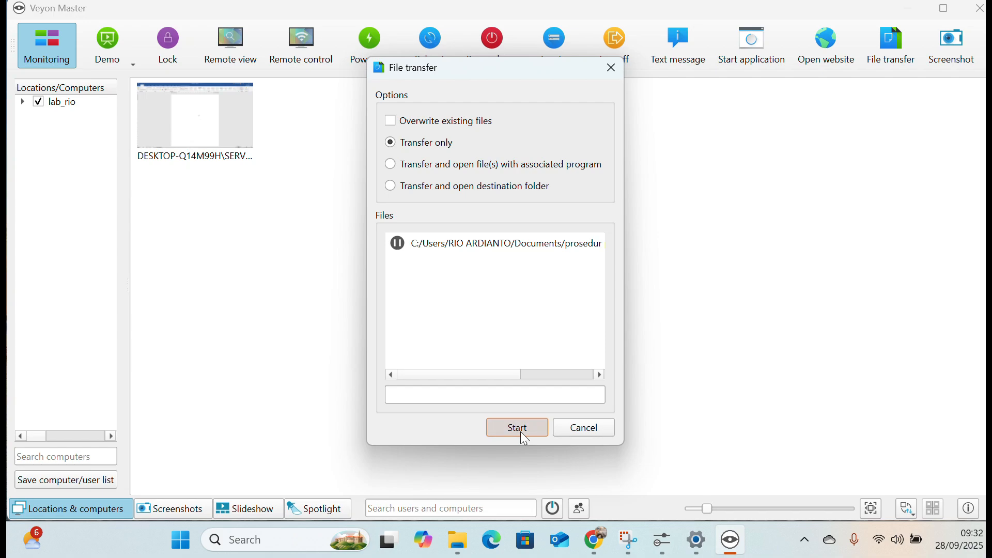